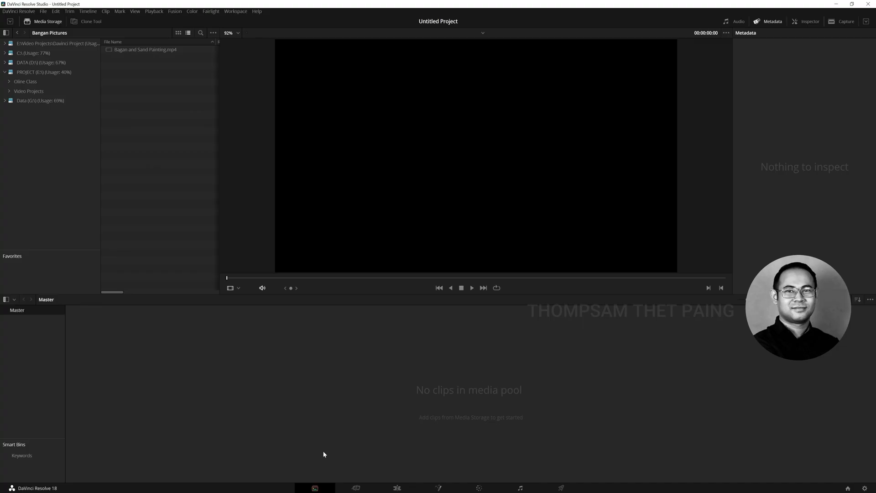
pyautogui.click(148, 50)
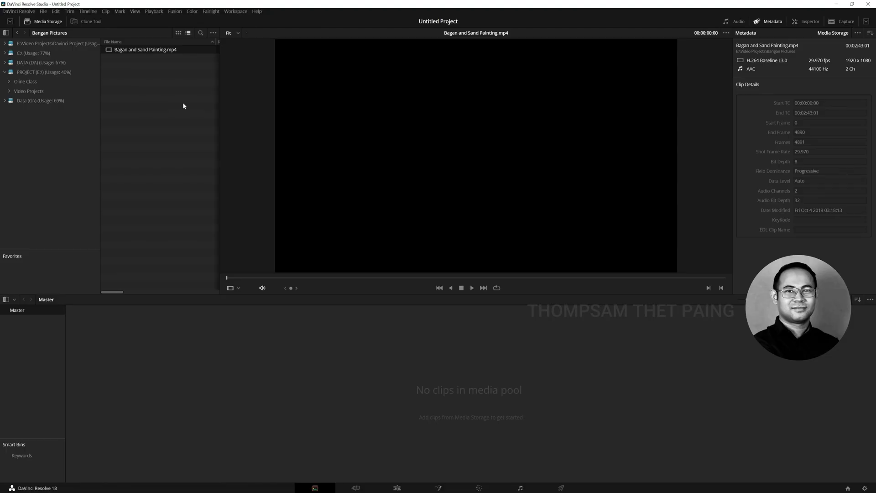
pyautogui.rightClick(157, 51)
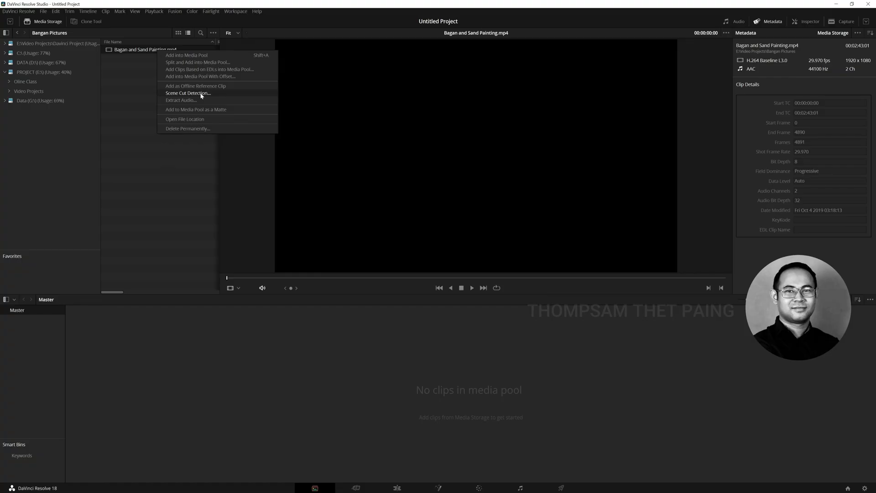
pyautogui.click(139, 97)
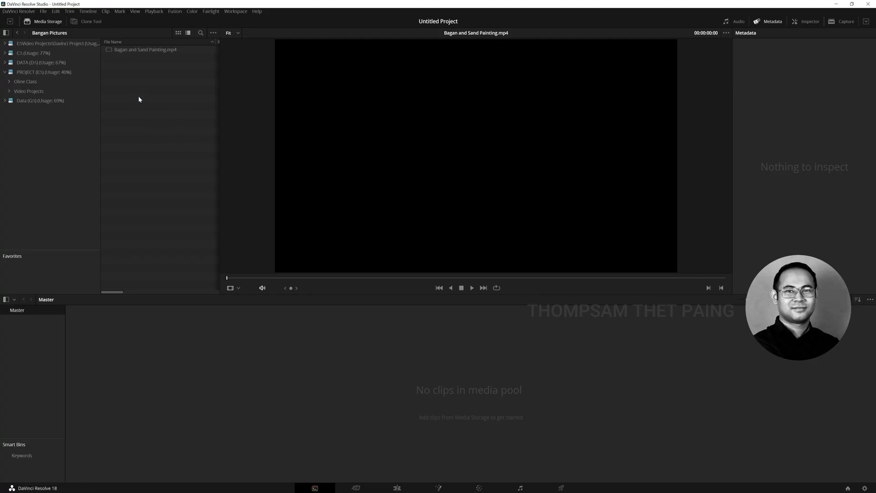
pyautogui.hotkey('shift', '4')
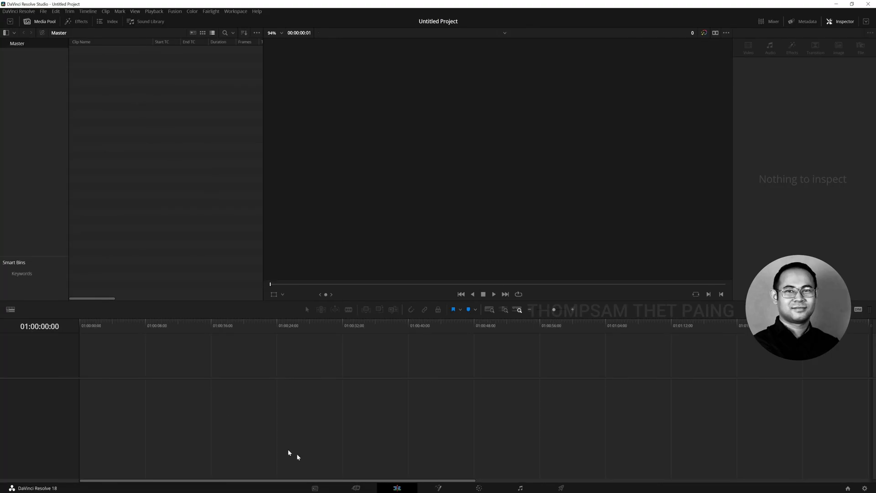
# Add Bagan and Sand Painting.mp4 from media storage to the media pool, leaving the project frame rate unchanged
pyautogui.click(323, 488)
pyautogui.moveTo(124, 51); pyautogui.dragTo(329, 365)
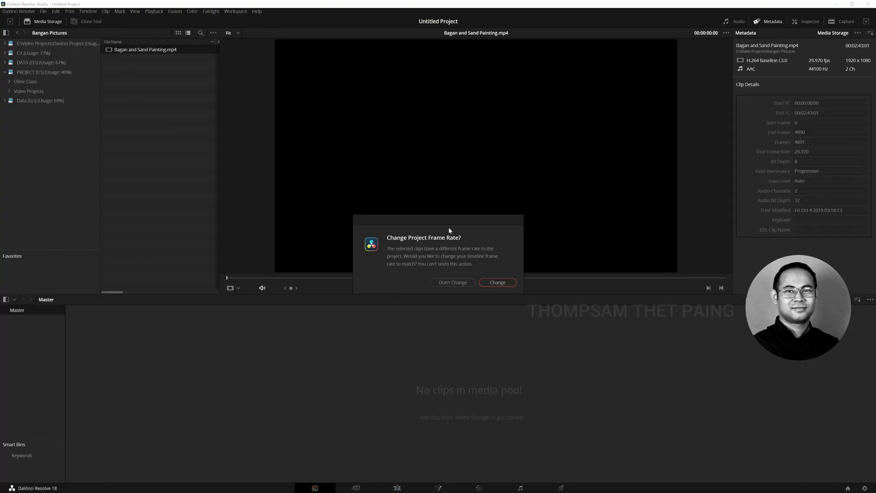
pyautogui.click(456, 283)
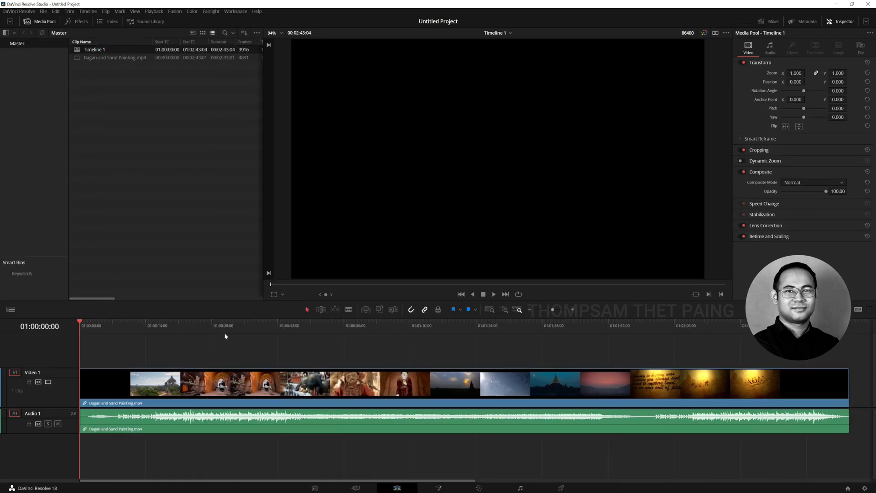
# Play the timeline from about 35 seconds in and mute the Audio 1 track
pyautogui.moveTo(228, 325); pyautogui.dragTo(244, 325)
pyautogui.press('space')
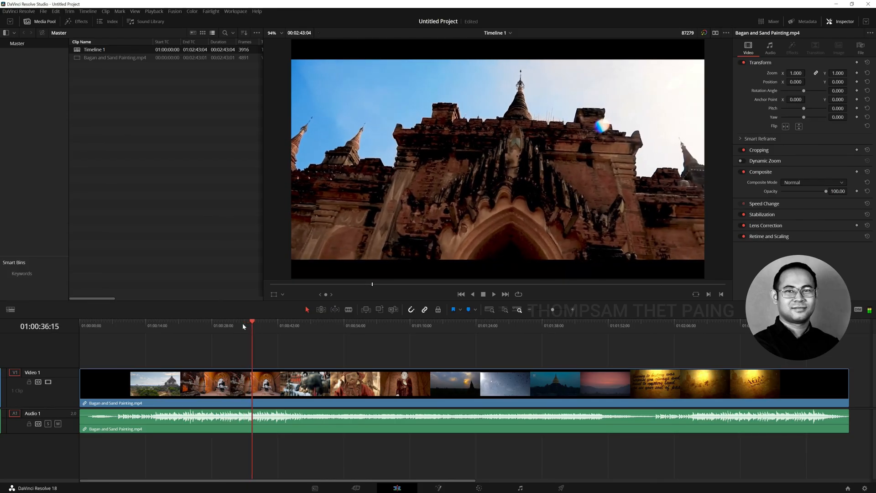
pyautogui.click(212, 430)
pyautogui.click(58, 424)
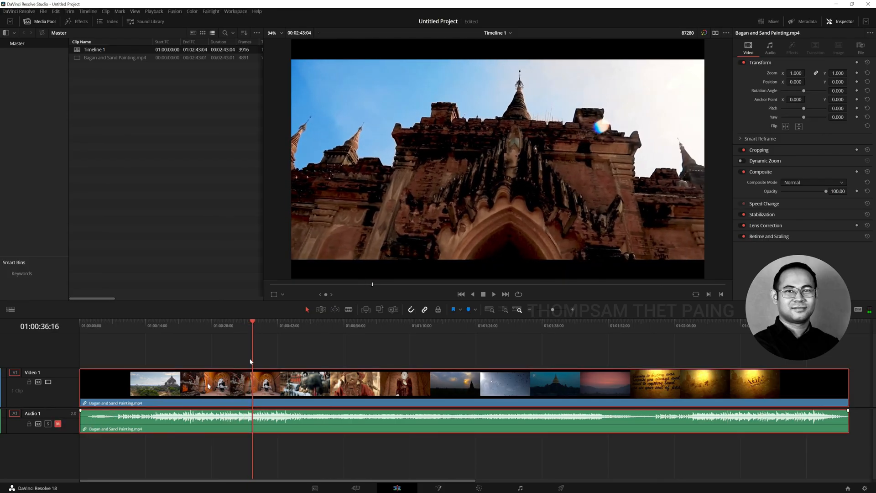
# Split the timeline clip at the shot changes at 01:00:43:05 and 01:00:47:09, and select all the resulting pieces
pyautogui.press('space')
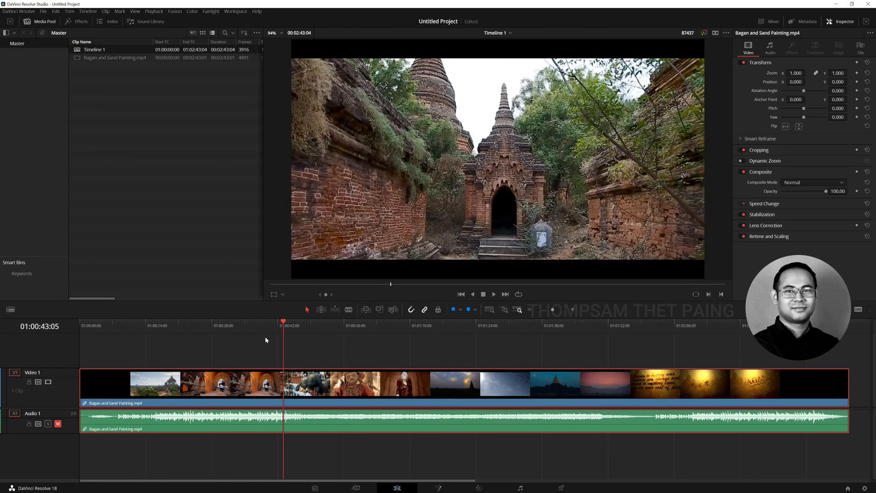
pyautogui.hotkey('ctrl', 'b')
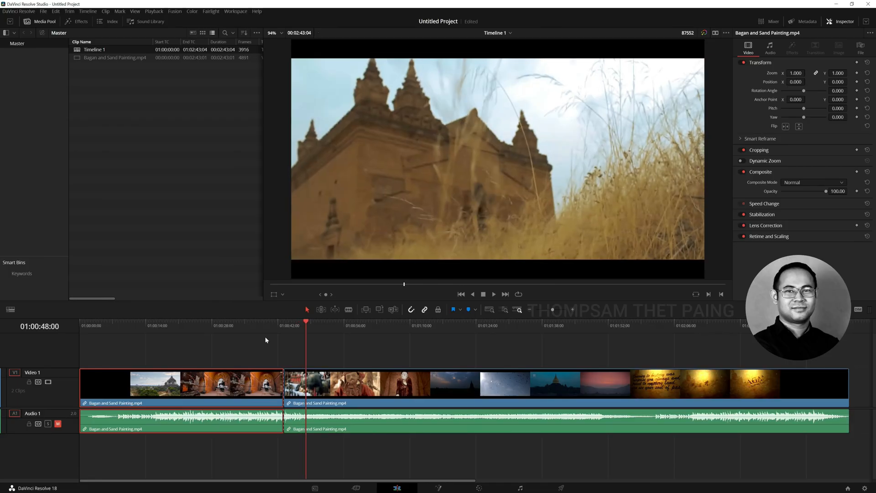
pyautogui.press('Left')
pyautogui.press('Left')
pyautogui.press('Left')
pyautogui.press('Left')
pyautogui.press('Left')
pyautogui.press('Left')
pyautogui.press('Left')
pyautogui.press('Left')
pyautogui.press('Left')
pyautogui.press('Left')
pyautogui.press('Left')
pyautogui.press('Left')
pyautogui.press('Left')
pyautogui.press('Left')
pyautogui.press('Left')
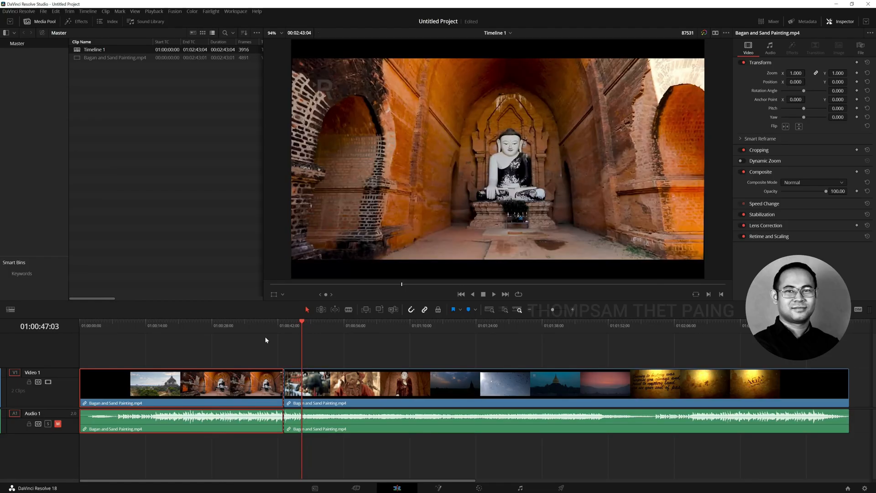
pyautogui.press('Right')
pyautogui.press('Right')
pyautogui.press('Right')
pyautogui.press('Right')
pyautogui.press('Right')
pyautogui.press('Right')
pyautogui.hotkey('ctrl', 'b')
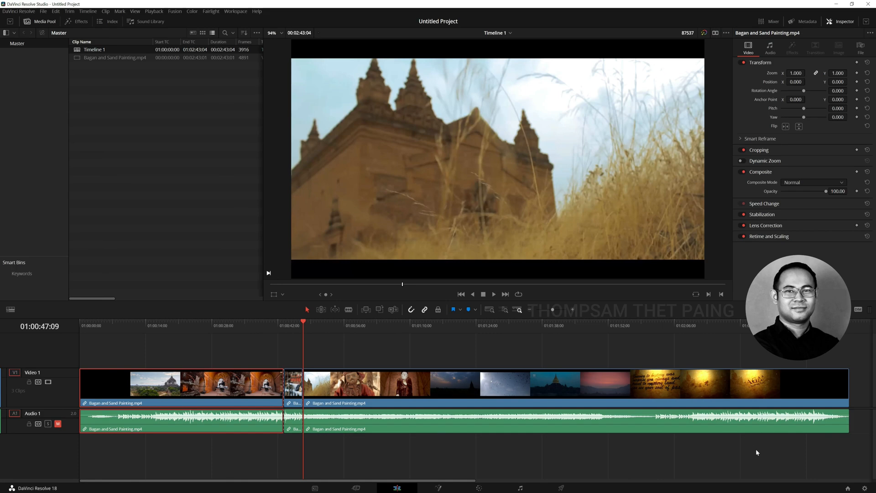
pyautogui.moveTo(846, 444); pyautogui.dragTo(109, 362)
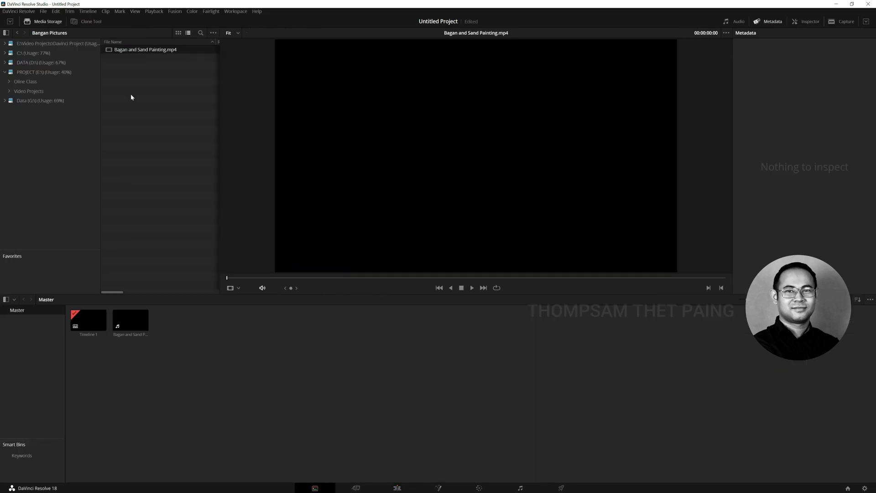
# Open Scene Cut Detection for Bagan and Sand Painting.mp4 in media storage and run the automatic scene detection
pyautogui.rightClick(132, 49)
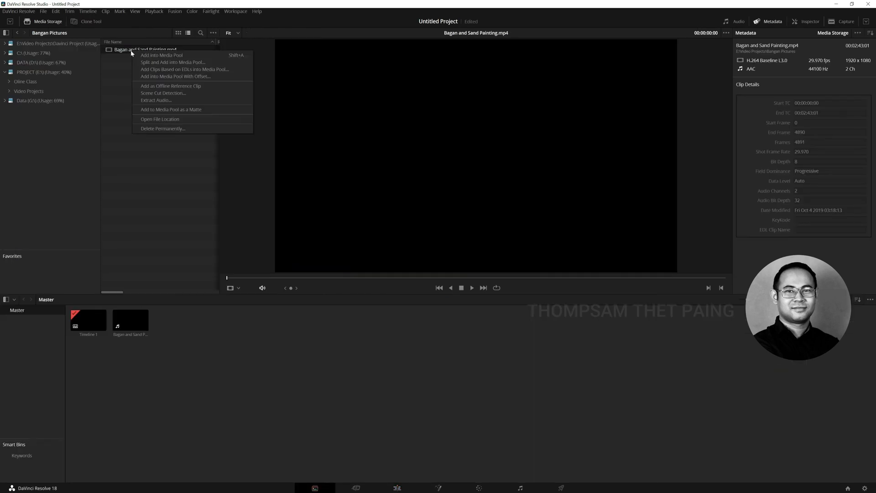
pyautogui.click(166, 94)
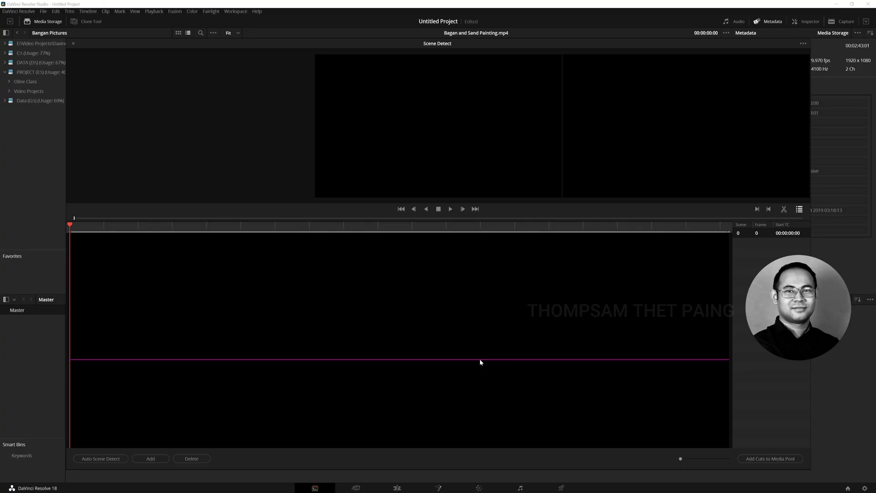
pyautogui.click(93, 459)
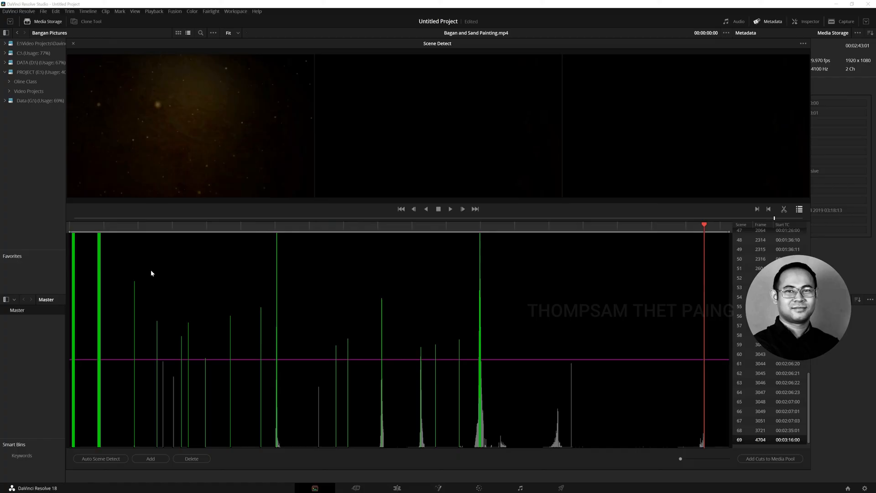
# Examine the frames before and after the detected cuts at frames 480, 648 and 692
pyautogui.click(134, 225)
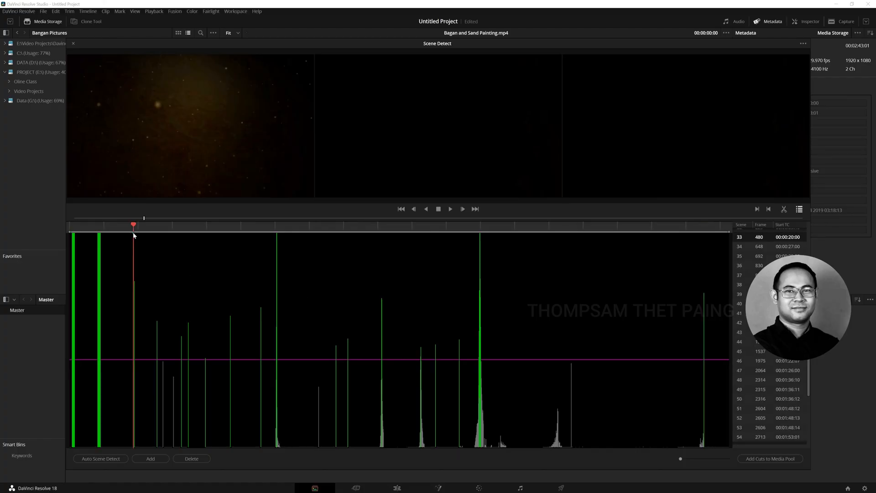
pyautogui.moveTo(135, 225); pyautogui.dragTo(136, 226)
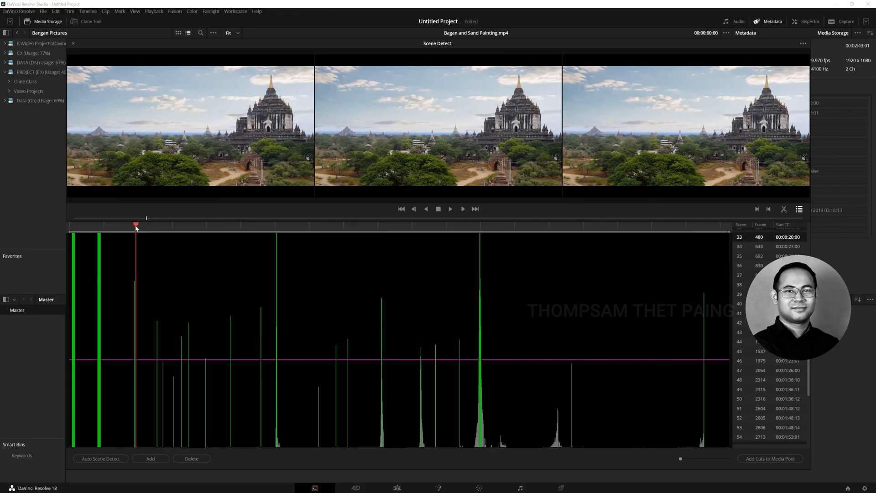
pyautogui.click(156, 225)
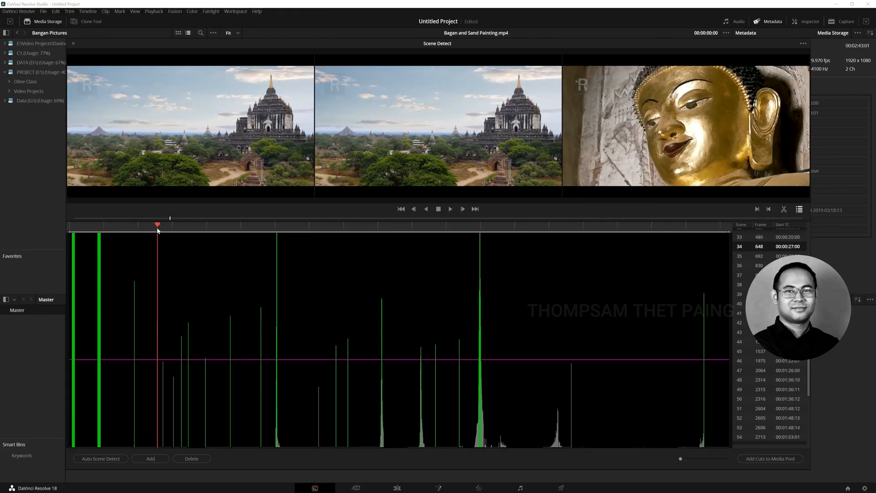
pyautogui.moveTo(156, 225); pyautogui.dragTo(158, 226)
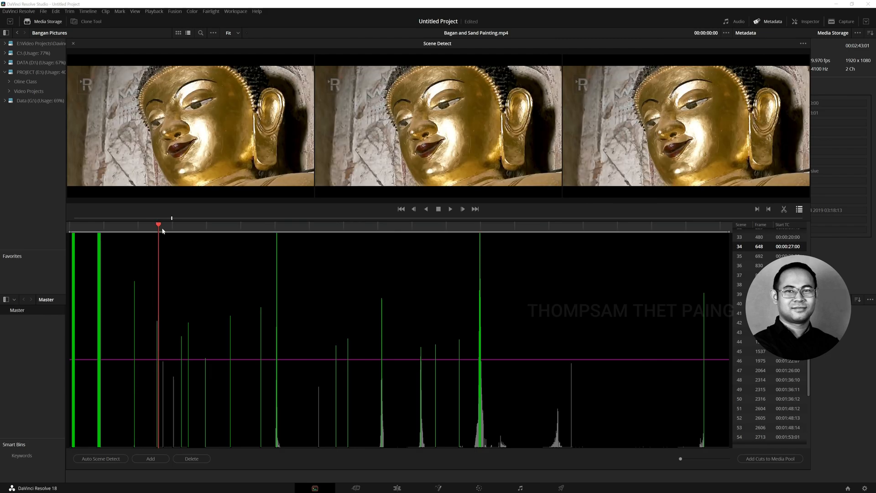
pyautogui.click(163, 225)
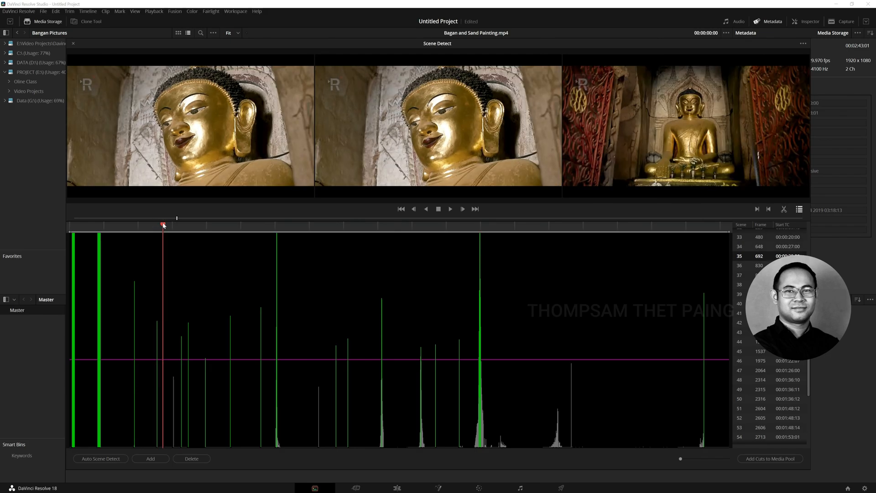
pyautogui.moveTo(163, 224); pyautogui.dragTo(163, 226)
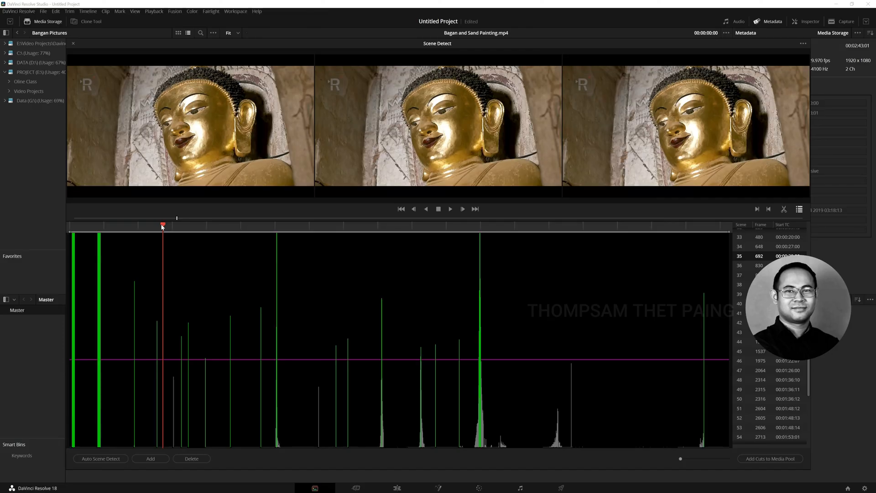
pyautogui.moveTo(161, 226); pyautogui.dragTo(163, 226)
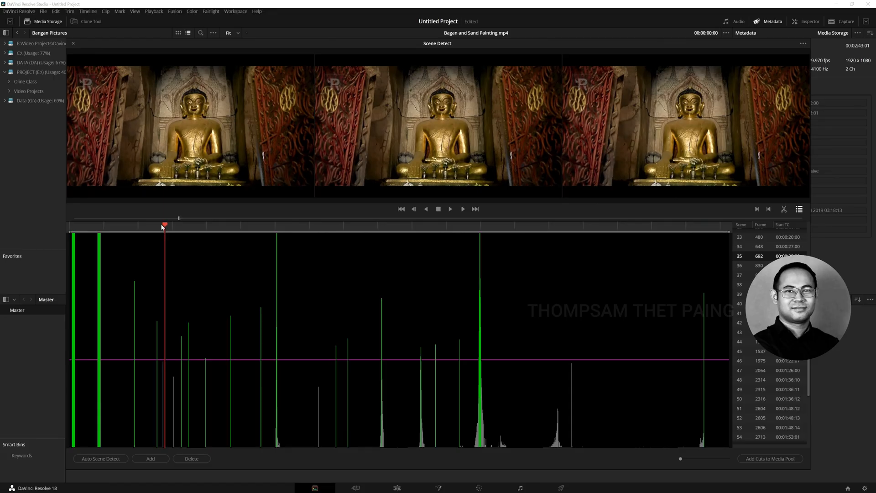
pyautogui.moveTo(162, 226); pyautogui.dragTo(161, 226)
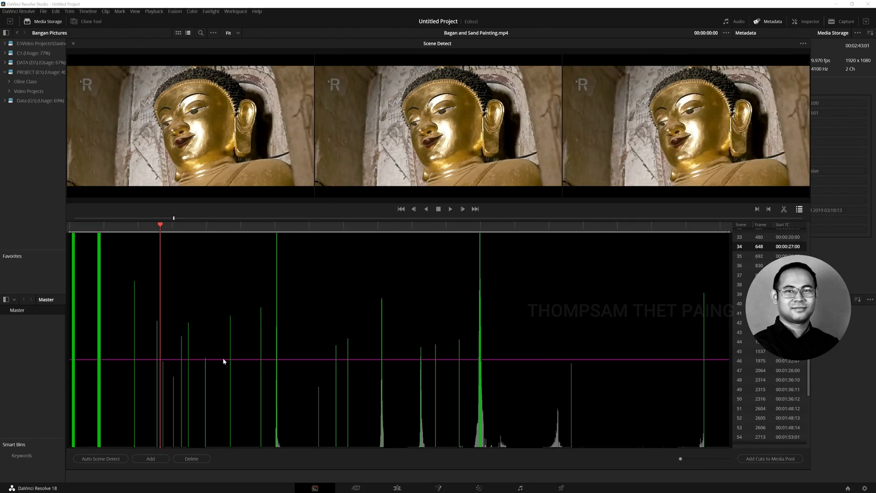
pyautogui.moveTo(160, 225); pyautogui.dragTo(152, 225)
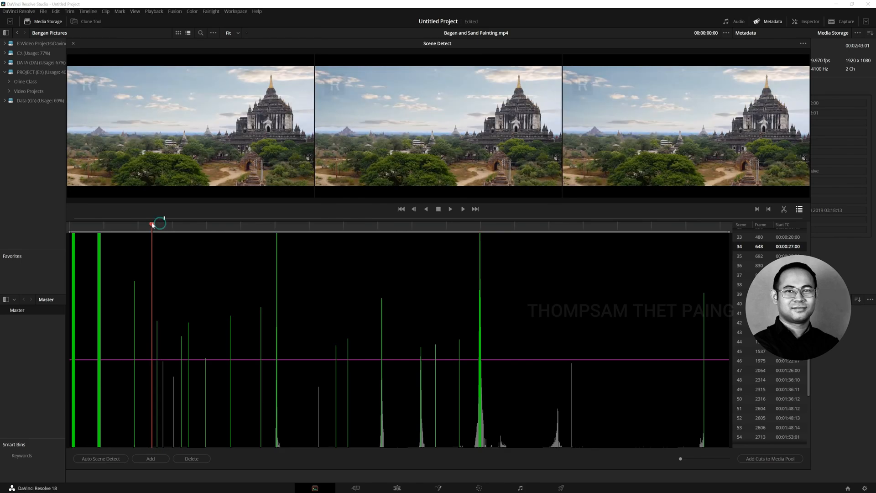
# Lower the detection threshold to include the short peak just after frame 692, checking the footage around it
pyautogui.moveTo(224, 360); pyautogui.dragTo(224, 363)
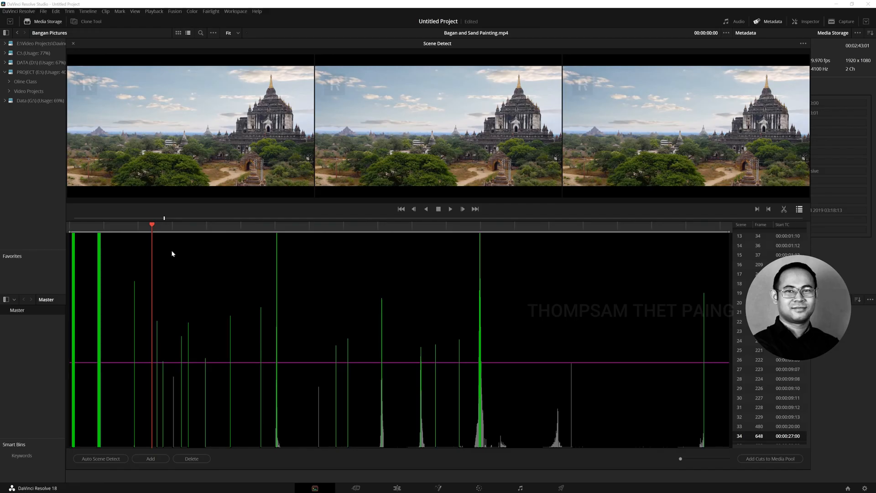
pyautogui.moveTo(152, 225); pyautogui.dragTo(174, 227)
pyautogui.moveTo(176, 226); pyautogui.dragTo(168, 227)
pyautogui.moveTo(227, 362); pyautogui.dragTo(224, 378)
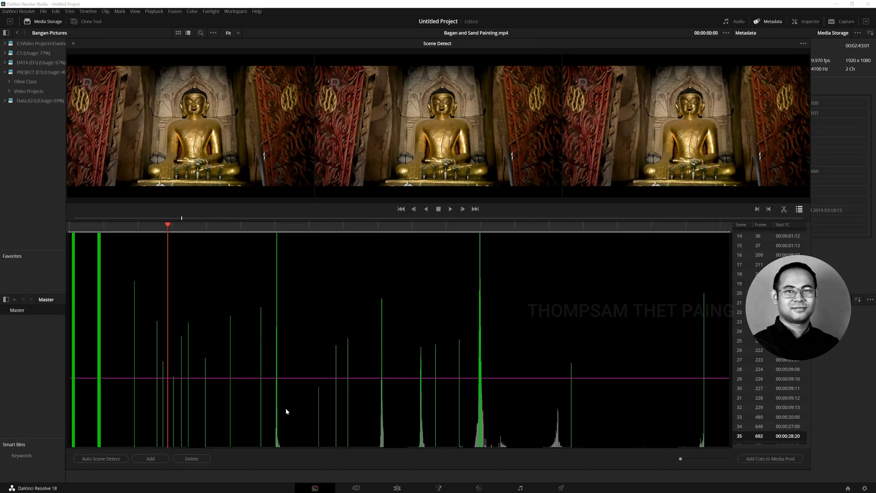
# Check the footage around the short undetected peak in the puppet shots and lower the threshold to include it as a cut
pyautogui.click(318, 399)
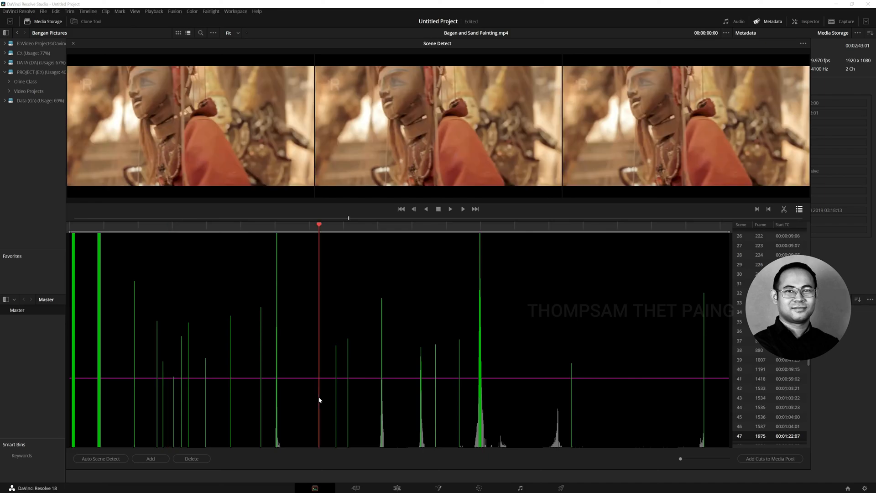
pyautogui.moveTo(319, 225); pyautogui.dragTo(318, 226)
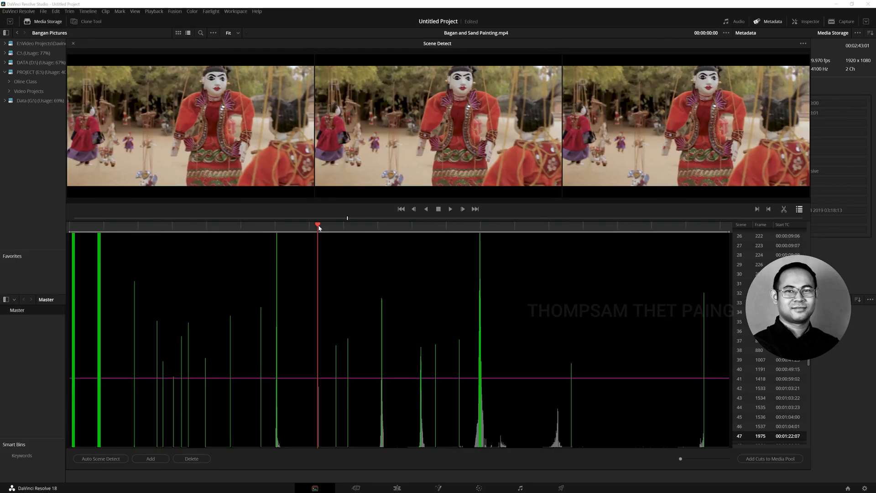
pyautogui.moveTo(318, 227); pyautogui.dragTo(314, 223)
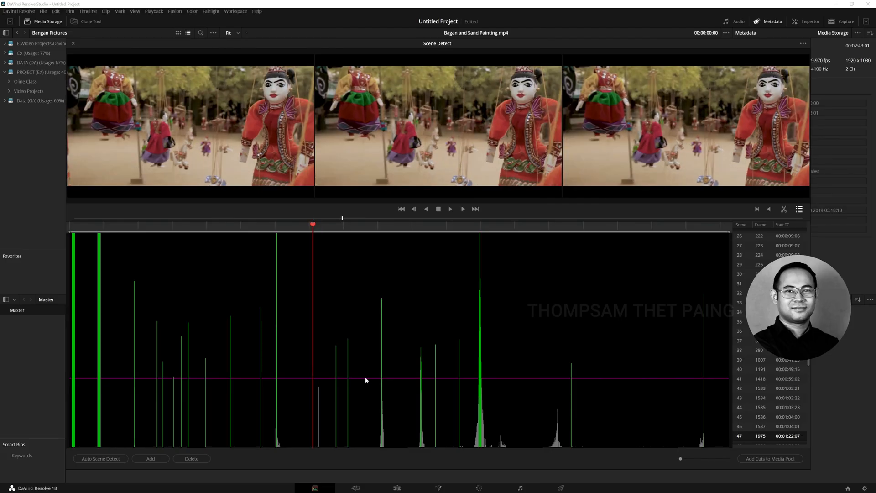
pyautogui.moveTo(366, 380); pyautogui.dragTo(365, 389)
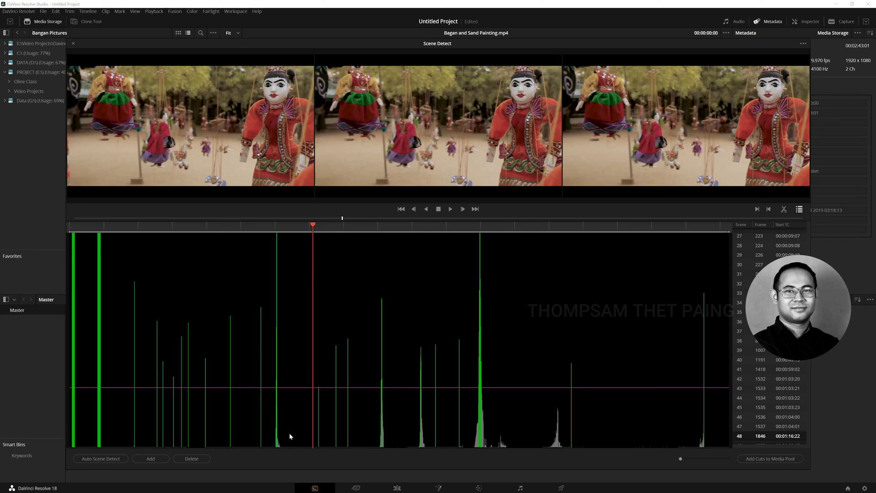
# Review the remaining detected cuts, add all cuts to the media pool, and close the Scene Detect window
pyautogui.moveTo(378, 228); pyautogui.dragTo(482, 233)
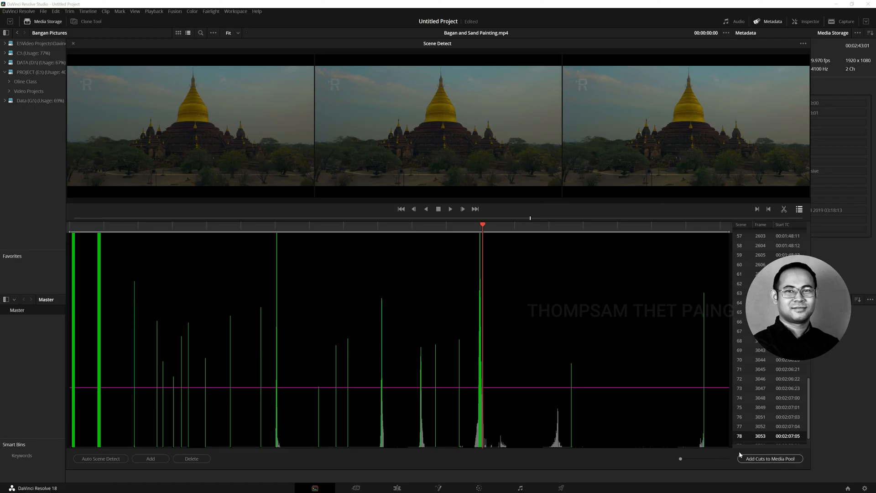
pyautogui.click(765, 460)
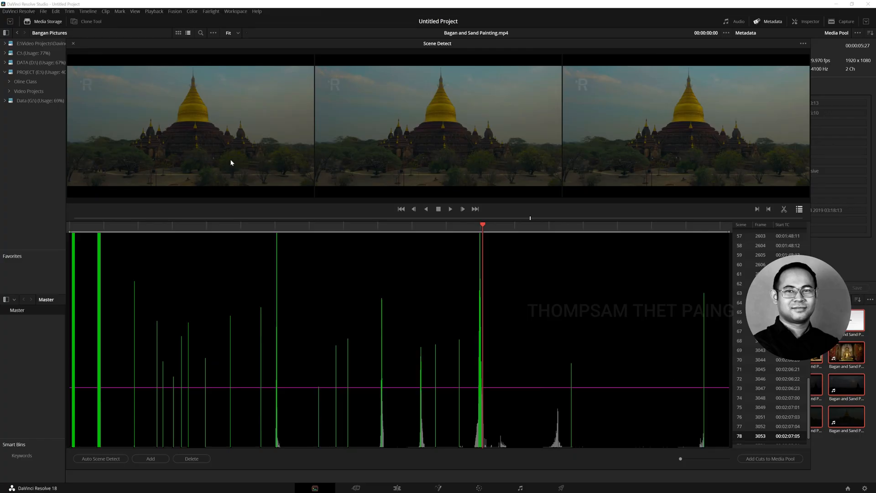
pyautogui.moveTo(85, 43); pyautogui.dragTo(86, 46)
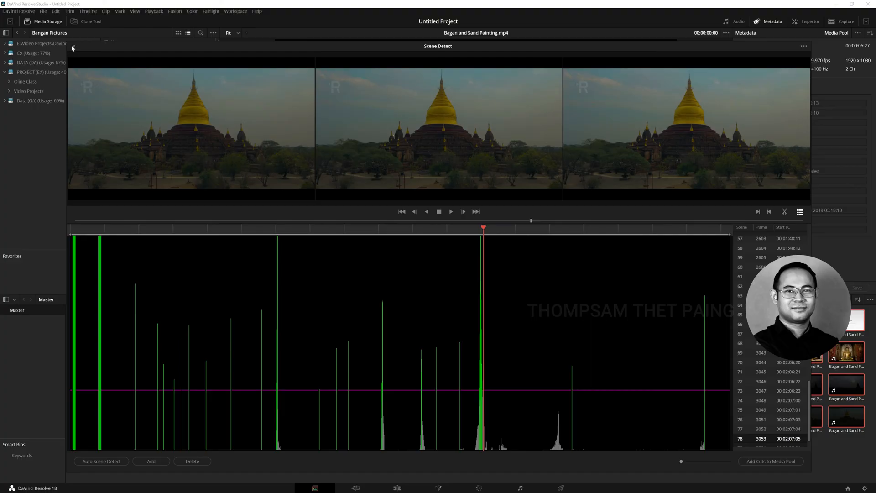
pyautogui.click(73, 46)
pyautogui.click(478, 458)
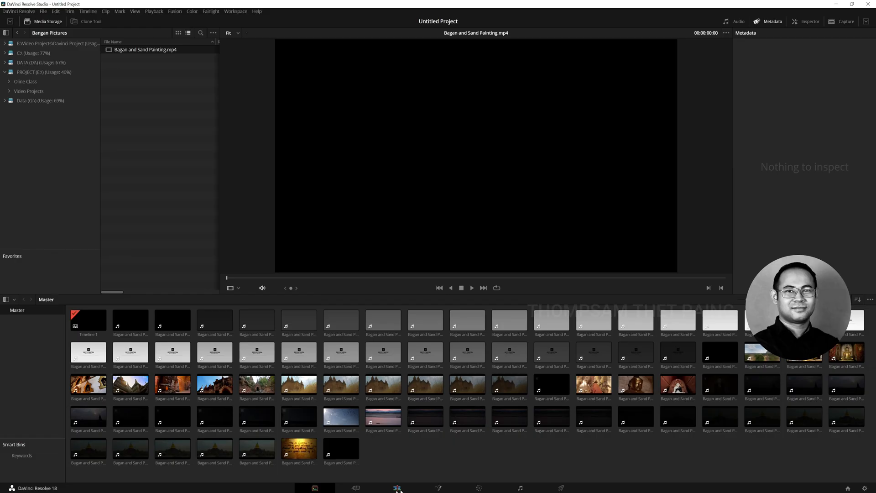
# Switch to the Edit page and widen the media pool list, bringing its clip names and timecodes into view
pyautogui.click(397, 488)
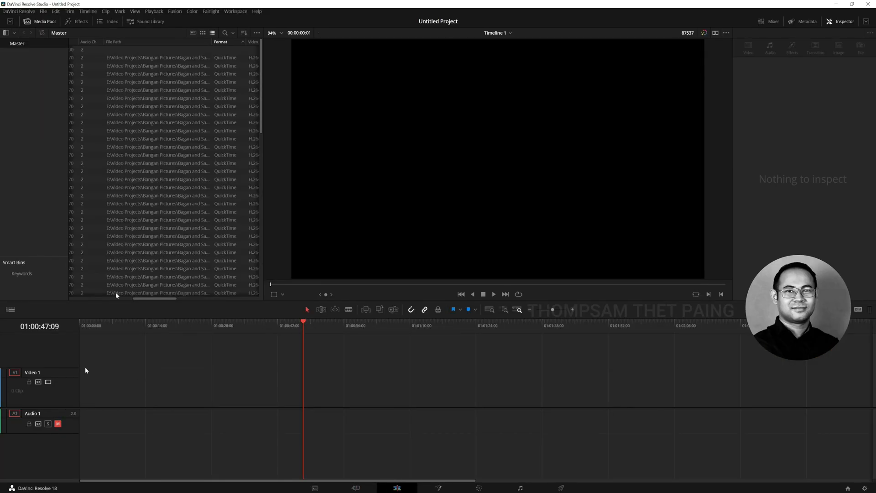
pyautogui.moveTo(264, 102); pyautogui.dragTo(268, 97)
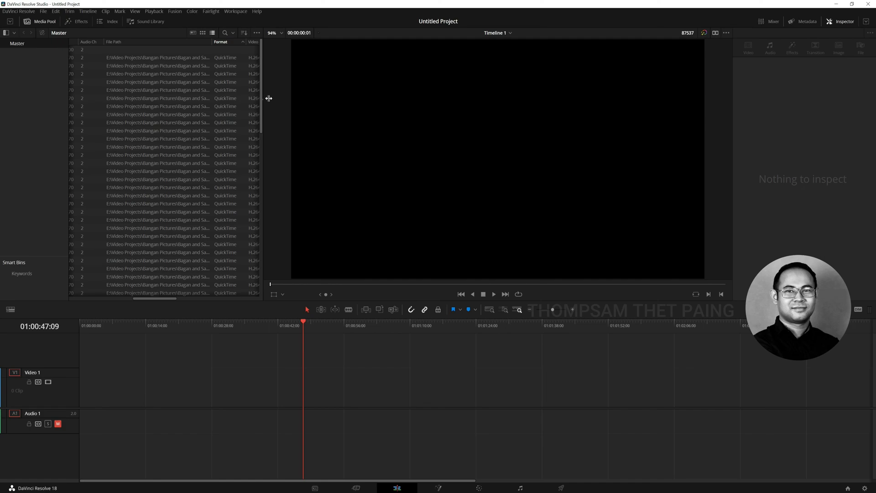
pyautogui.click(124, 299)
pyautogui.click(102, 57)
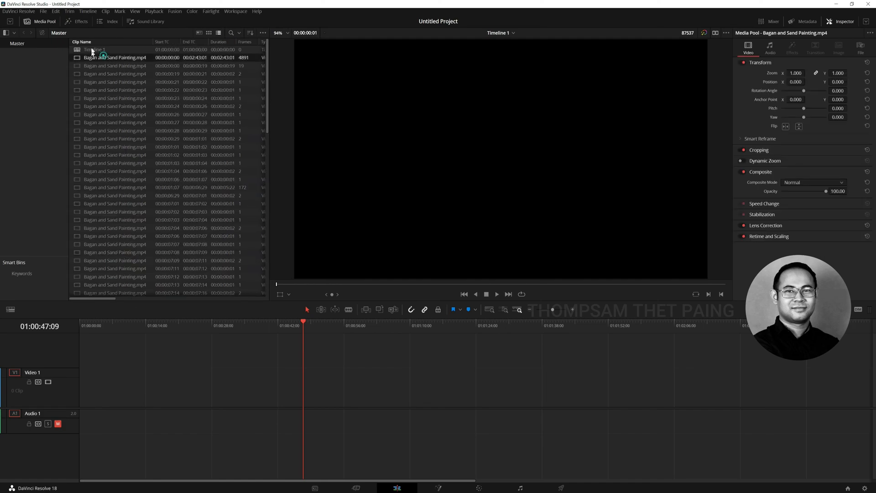
pyautogui.click(107, 50)
# Select all Bagan and Sand Painting.mp4 clips in the media pool and place them at the start of Timeline 1
pyautogui.click(95, 58)
pyautogui.scroll(-10, 150, 191)
pyautogui.scroll(-5, 149, 203)
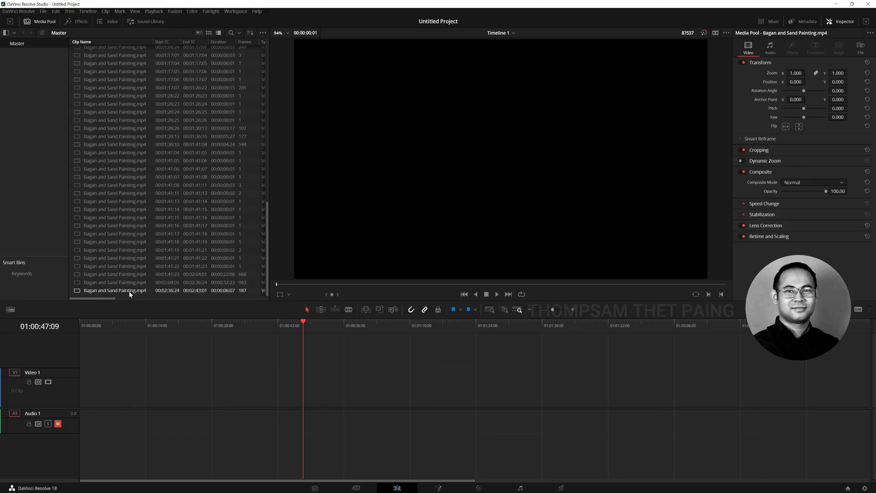
pyautogui.keyDown('shift'); pyautogui.click(130, 292); pyautogui.keyUp('shift')
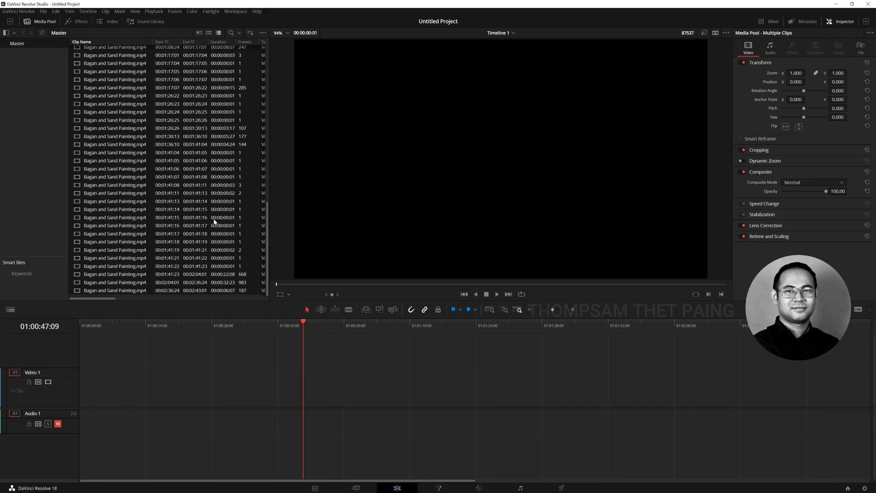
pyautogui.scroll(15, 196, 256)
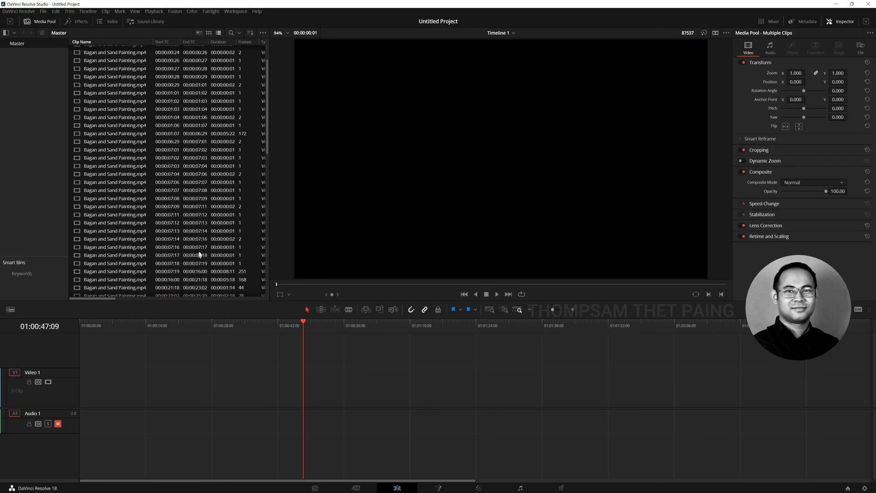
pyautogui.moveTo(78, 59); pyautogui.dragTo(82, 391)
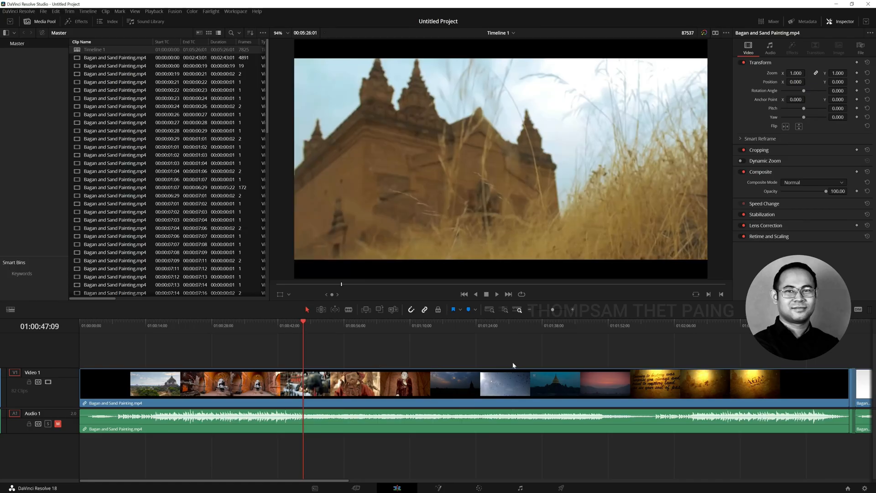
# Remove the full-length unsplit Bagan and Sand Painting.mp4 clip from the start of the timeline, closing the gap
pyautogui.click(219, 58)
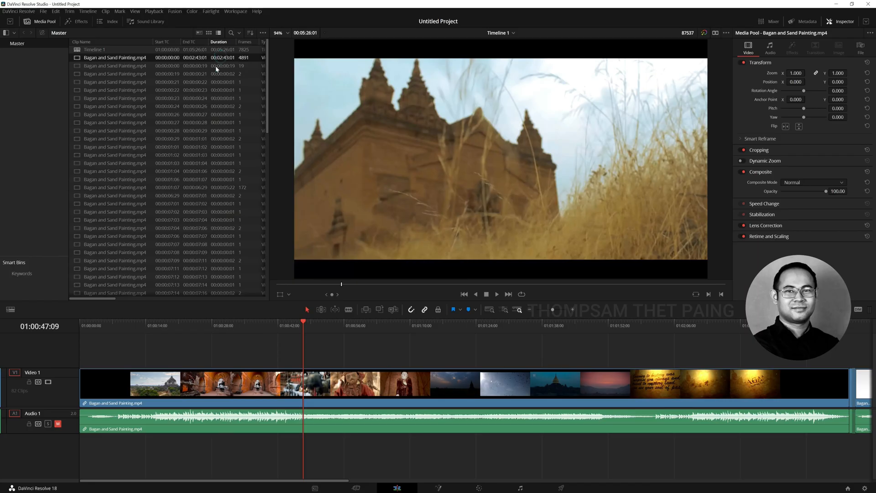
pyautogui.click(142, 58)
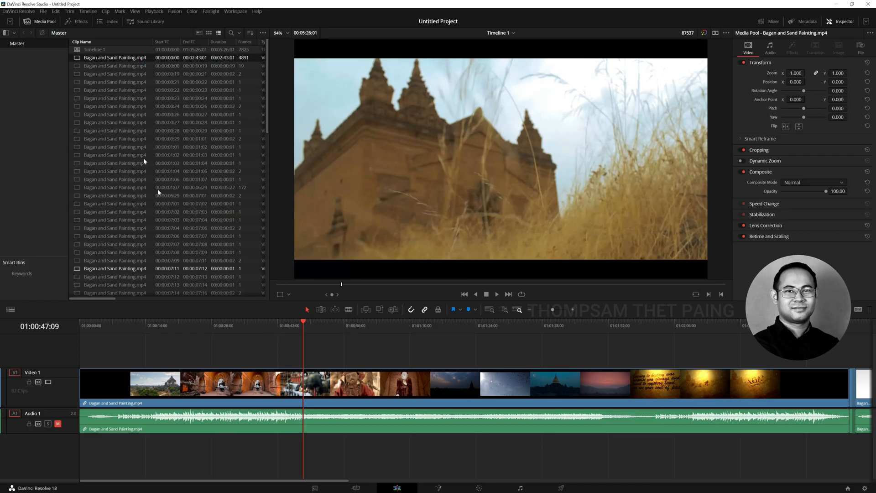
pyautogui.click(578, 382)
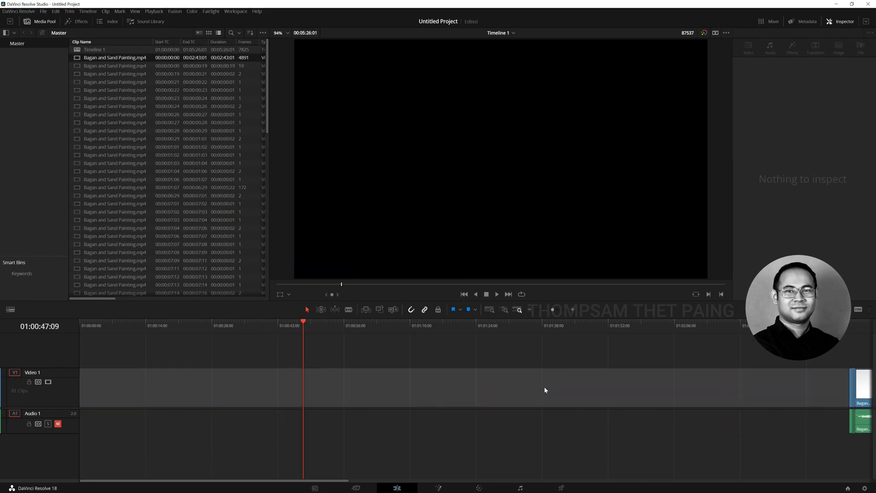
# Examine the run of very short clips in the fade-in just before the REFLEXION logo shot
pyautogui.click(84, 324)
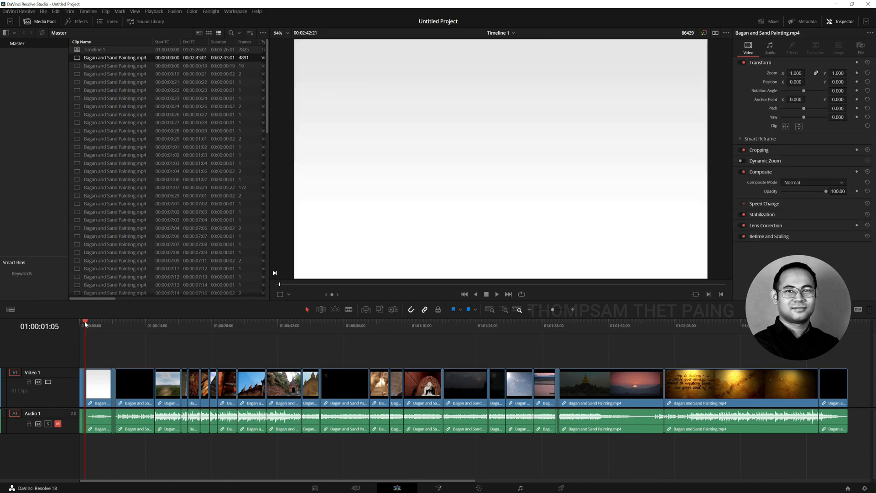
pyautogui.hotkey('ctrl', '=')
pyautogui.hotkey('ctrl', '=')
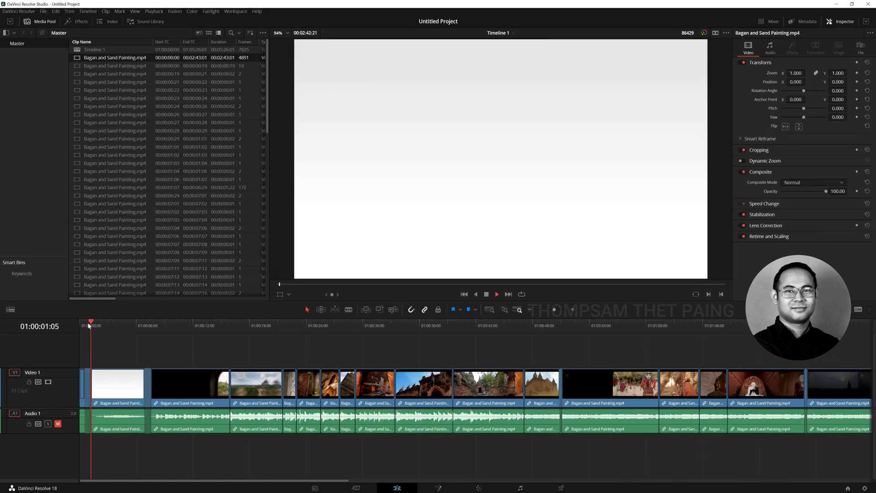
pyautogui.press('Right')
pyautogui.hotkey('ctrl', '=')
pyautogui.hotkey('ctrl', '=')
pyautogui.press('Right')
pyautogui.hotkey('ctrl', '=')
pyautogui.press('Right')
pyautogui.press('Right')
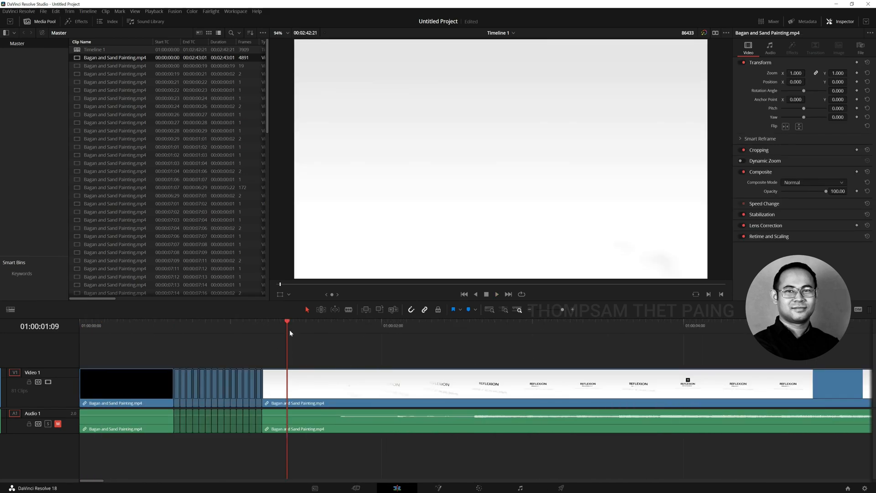
pyautogui.moveTo(287, 324); pyautogui.dragTo(236, 357)
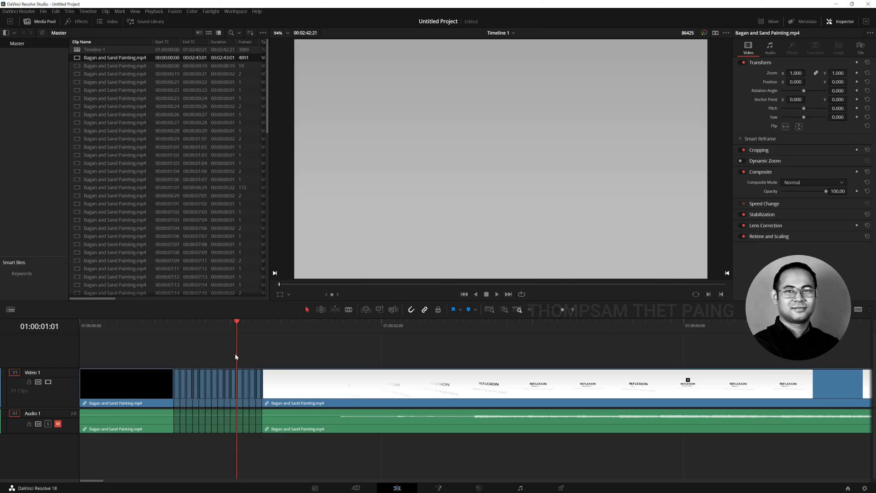
pyautogui.press('Left')
pyautogui.hotkey('ctrl', '-')
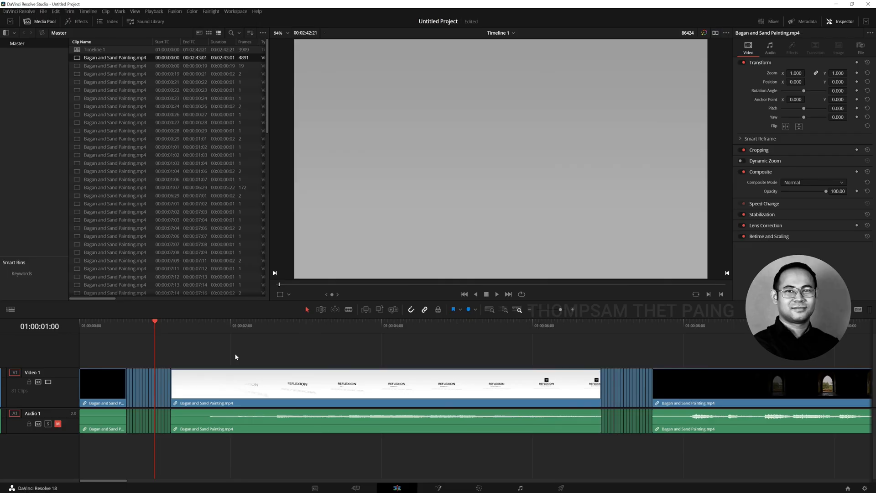
# Delete the run of very short clips between the black opening and the REFLEXION logo shot and close the gap
pyautogui.moveTo(597, 328); pyautogui.dragTo(573, 325)
pyautogui.moveTo(425, 346); pyautogui.dragTo(169, 448)
pyautogui.press('Right')
pyautogui.press('BackSpace')
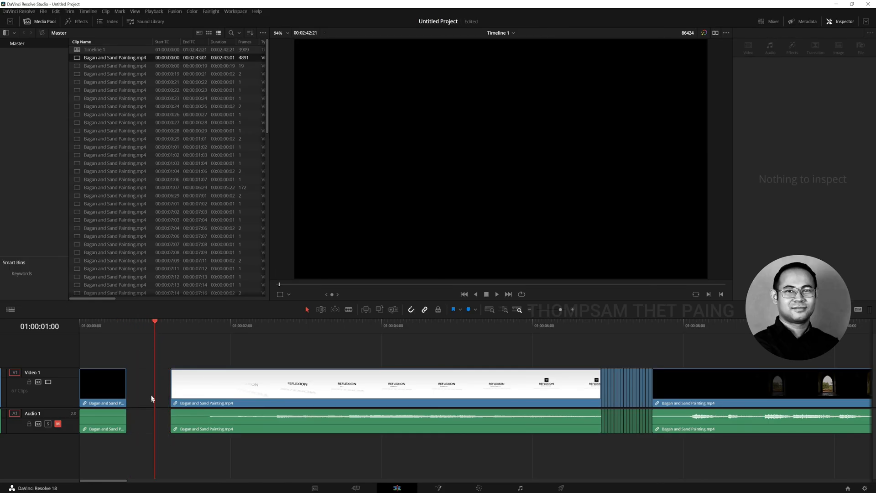
pyautogui.click(152, 398)
pyautogui.press('BackSpace')
# Check the end of the REFLEXION logo shot just before its run of short fade-out clips
pyautogui.moveTo(560, 352); pyautogui.dragTo(605, 448)
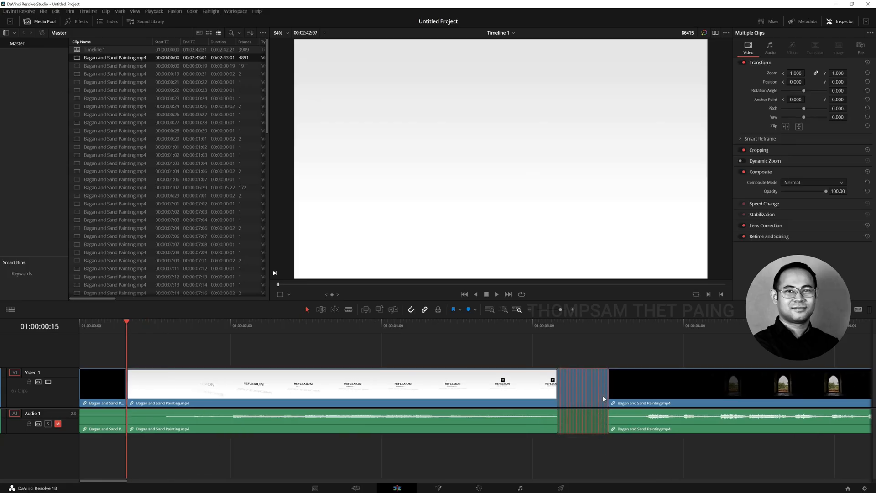
pyautogui.rightClick(603, 399)
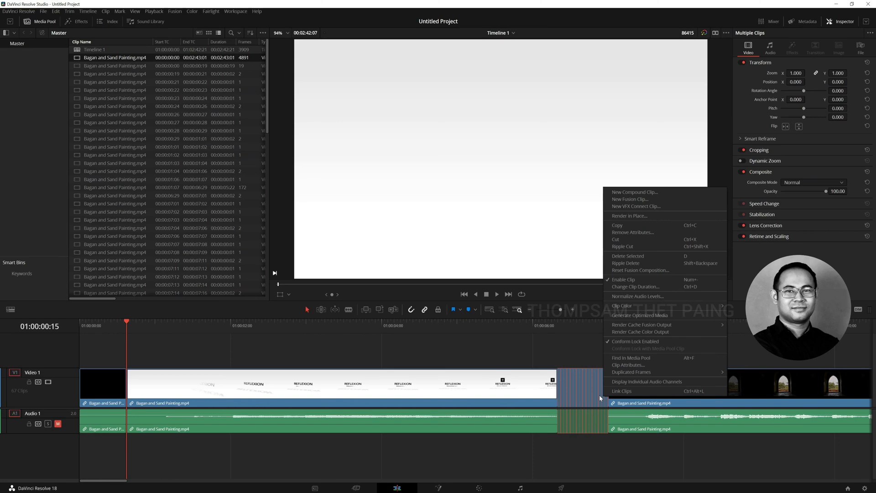
pyautogui.click(549, 321)
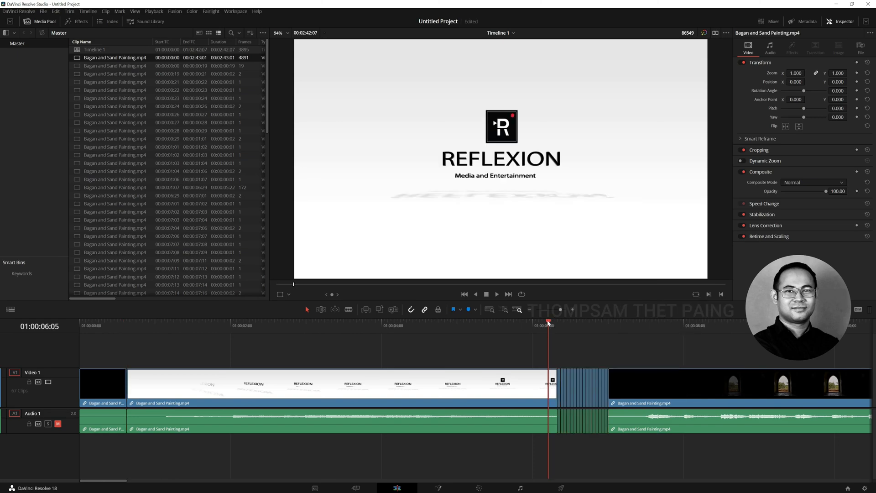
pyautogui.moveTo(549, 323); pyautogui.dragTo(542, 322)
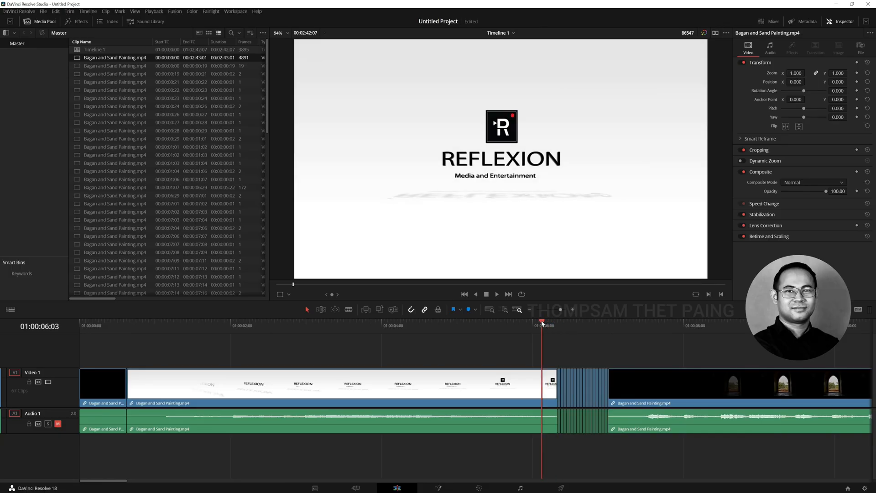
# Combine the run of short fade-out clips after the REFLEXION logo shot into a compound clip named Logo
pyautogui.moveTo(560, 360); pyautogui.dragTo(606, 449)
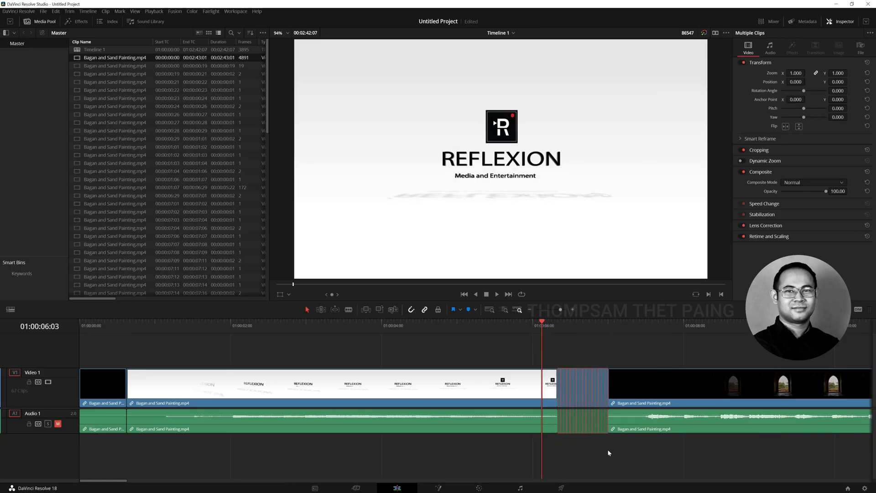
pyautogui.hotkey('ctrl', '=')
pyautogui.press('Right')
pyautogui.hotkey('ctrl', '=')
pyautogui.press('Right')
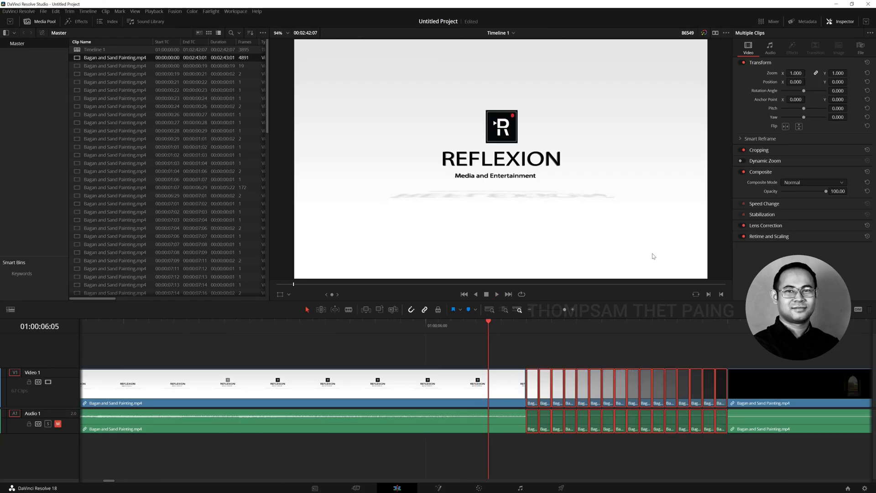
pyautogui.moveTo(564, 310); pyautogui.dragTo(564, 312)
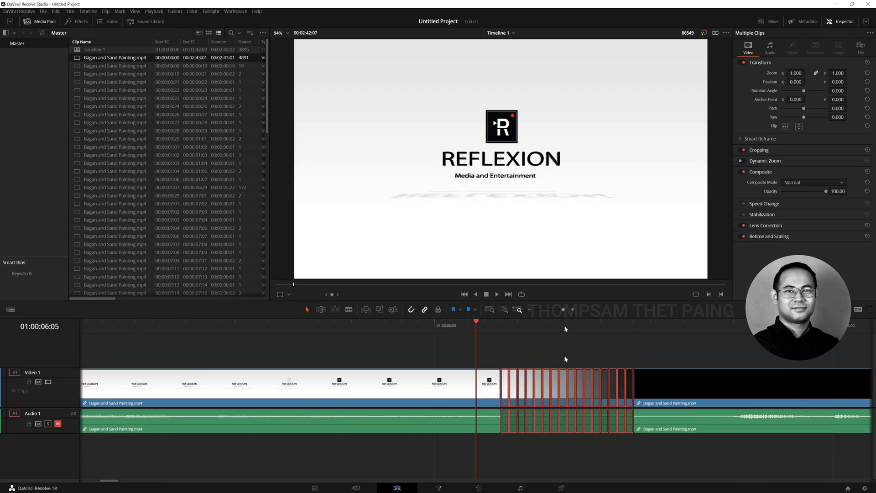
pyautogui.rightClick(538, 392)
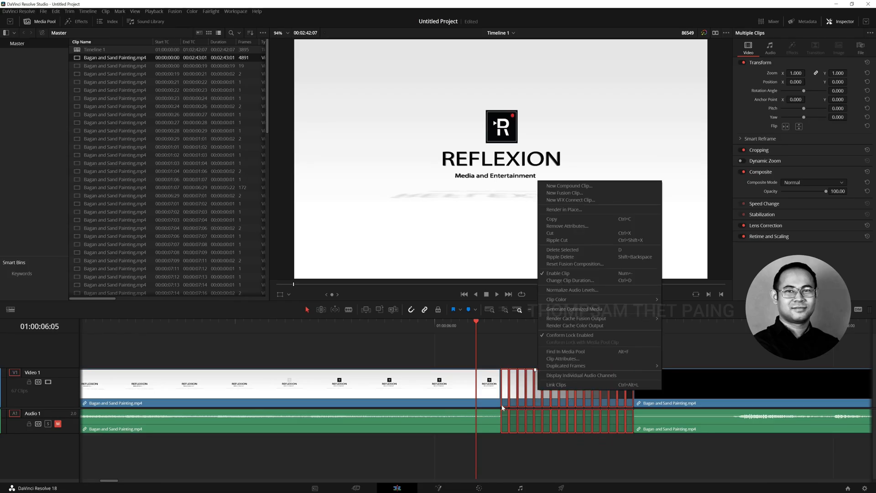
pyautogui.click(569, 185)
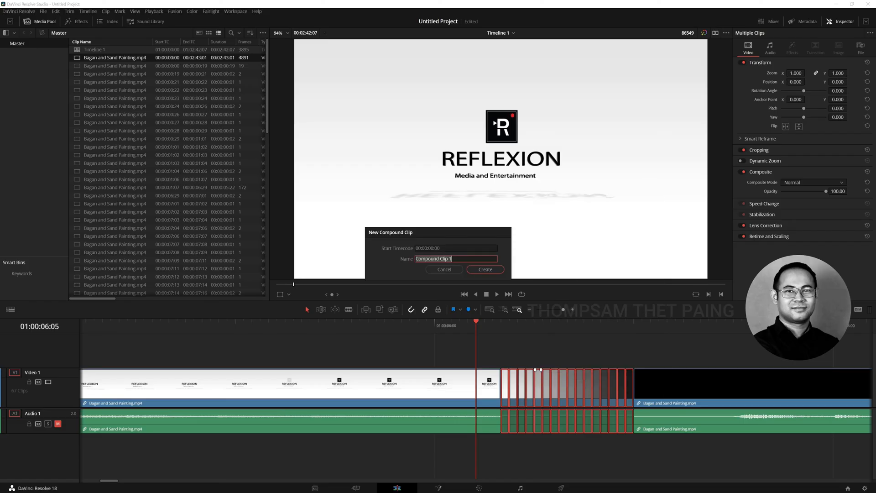
pyautogui.moveTo(486, 290); pyautogui.dragTo(451, 315)
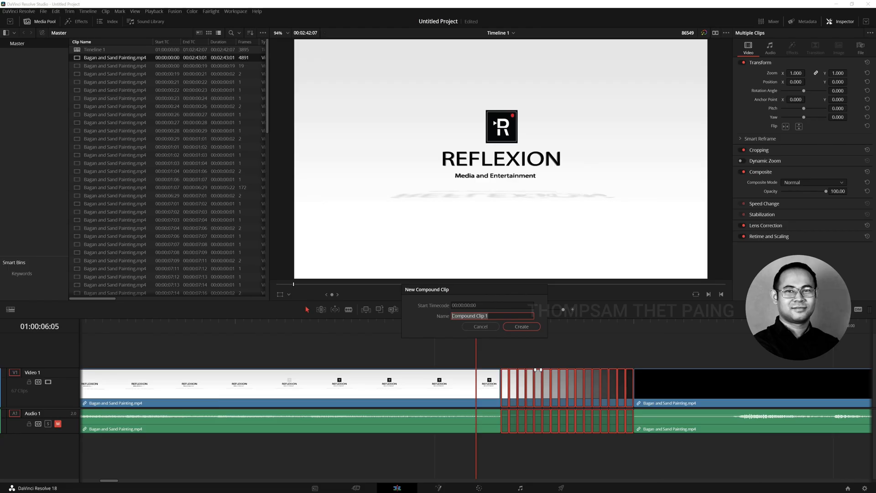
pyautogui.write('Logo')
pyautogui.click(515, 326)
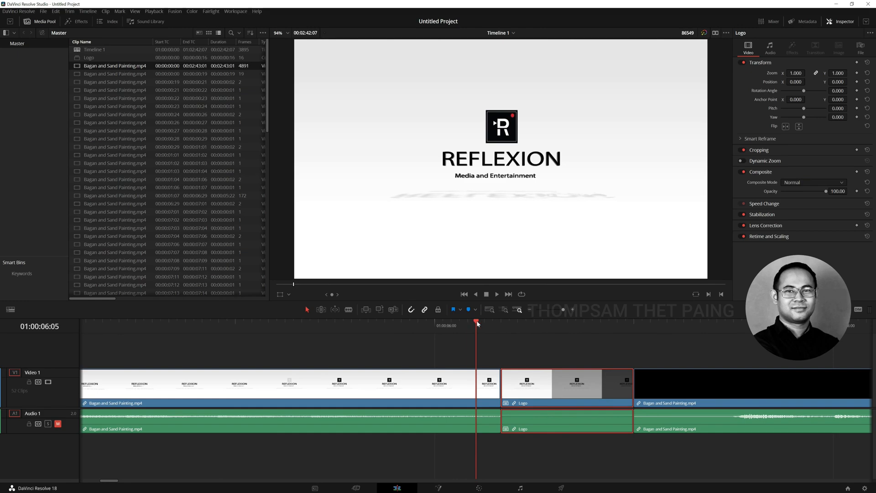
# Review the fade-out in the Logo compound clip and the temple and golden Buddha shots further along the timeline
pyautogui.moveTo(477, 321); pyautogui.dragTo(516, 337)
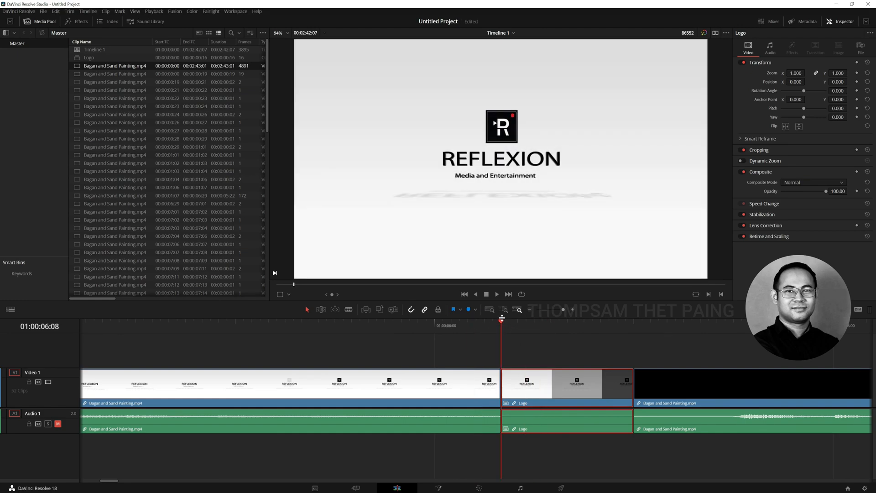
pyautogui.moveTo(502, 322); pyautogui.dragTo(551, 345)
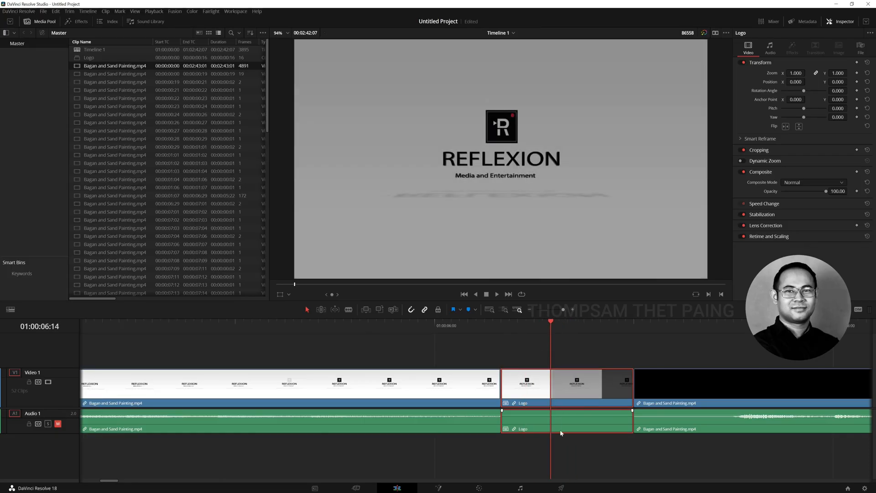
pyautogui.scroll(-5, 561, 433)
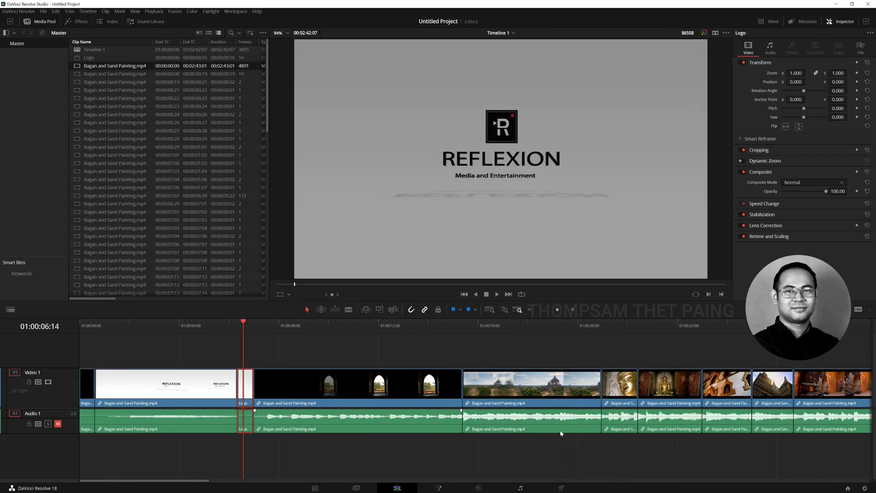
pyautogui.moveTo(431, 327); pyautogui.dragTo(502, 334)
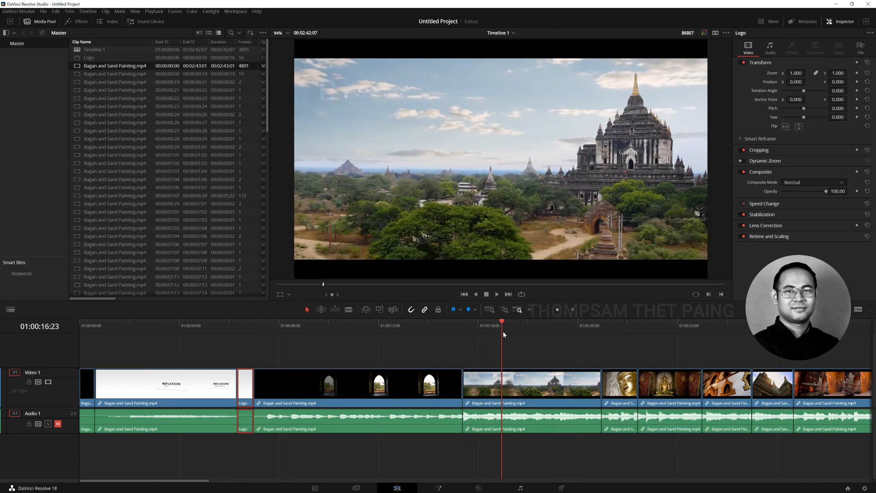
pyautogui.hotkey('ctrl', '-')
pyautogui.press('Down')
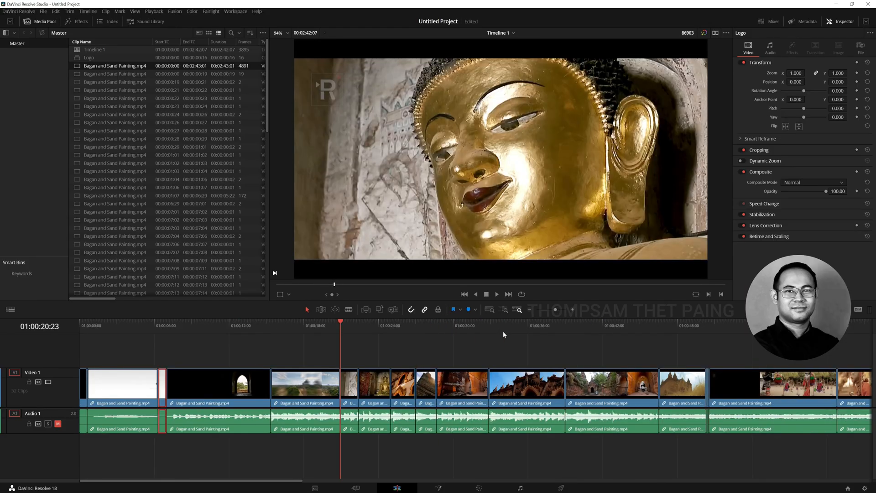
pyautogui.hotkey('ctrl', '-')
pyautogui.press('Right')
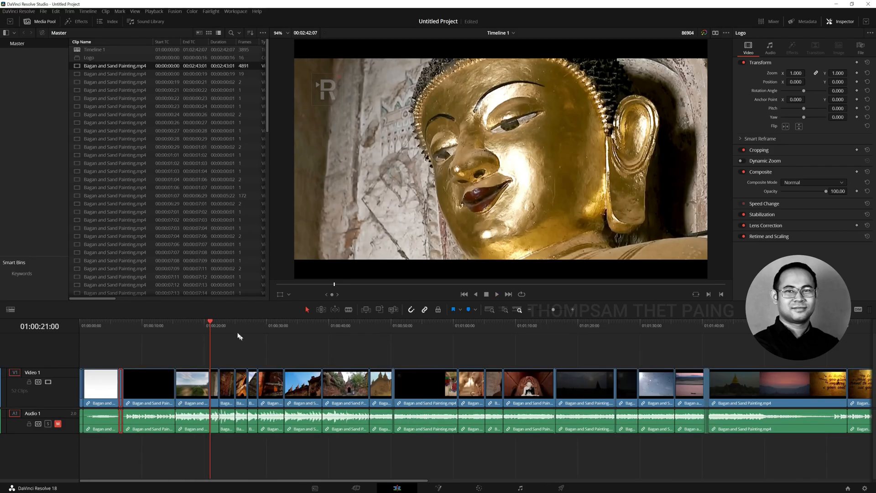
# Split the timeline clips at 01:00:42:17 and 01:01:12:00, where the seated Buddha shots appear
pyautogui.click(234, 321)
pyautogui.click(231, 324)
pyautogui.moveTo(230, 323); pyautogui.dragTo(347, 368)
pyautogui.hotkey('ctrl', 'b')
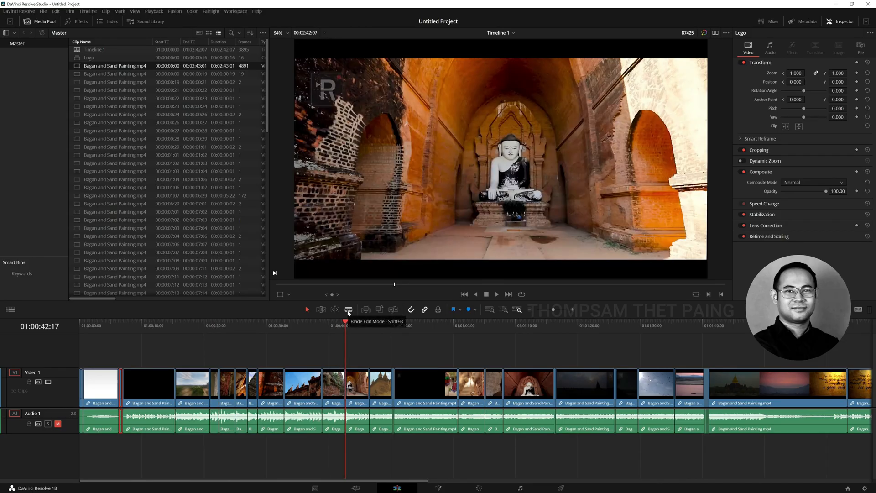
pyautogui.moveTo(347, 326); pyautogui.dragTo(529, 354)
pyautogui.hotkey('ctrl', 'b')
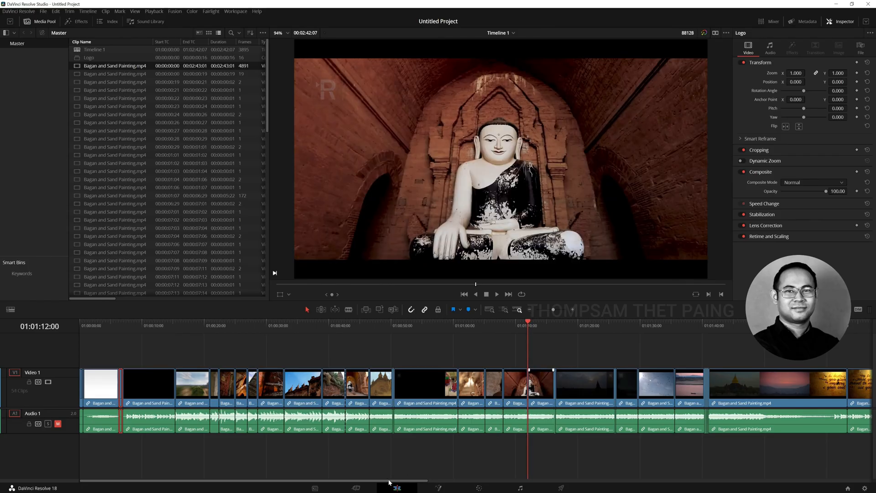
# Examine the fade between the sunset temple shot and the dark river shot around 01:01:26:00
pyautogui.hscroll(5, 390, 483)
pyautogui.click(331, 320)
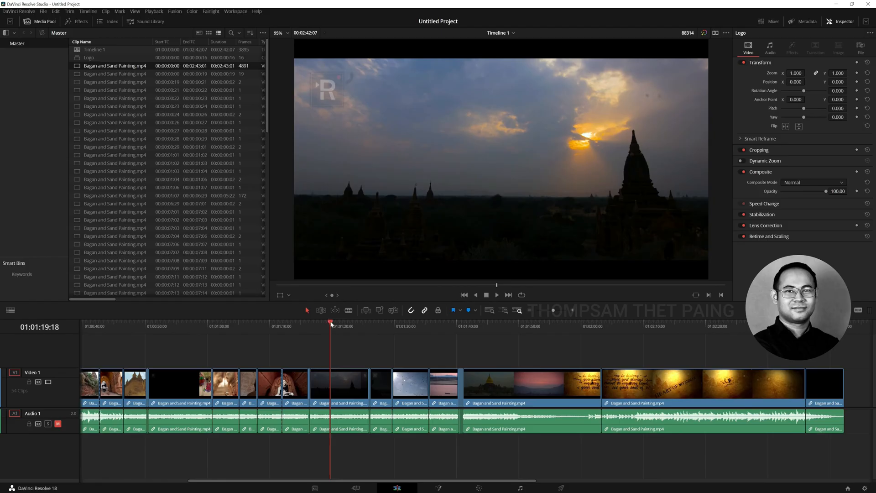
pyautogui.moveTo(330, 320); pyautogui.dragTo(365, 334)
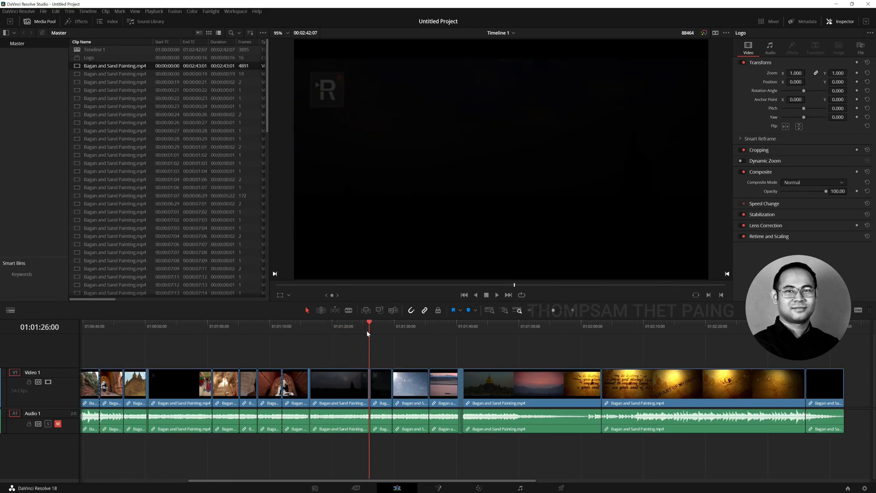
pyautogui.press('Right')
pyautogui.press('Right')
pyautogui.press('Right')
pyautogui.press('Right')
pyautogui.press('Right')
pyautogui.press('Right')
pyautogui.press('Right')
pyautogui.press('Right')
pyautogui.press('Right')
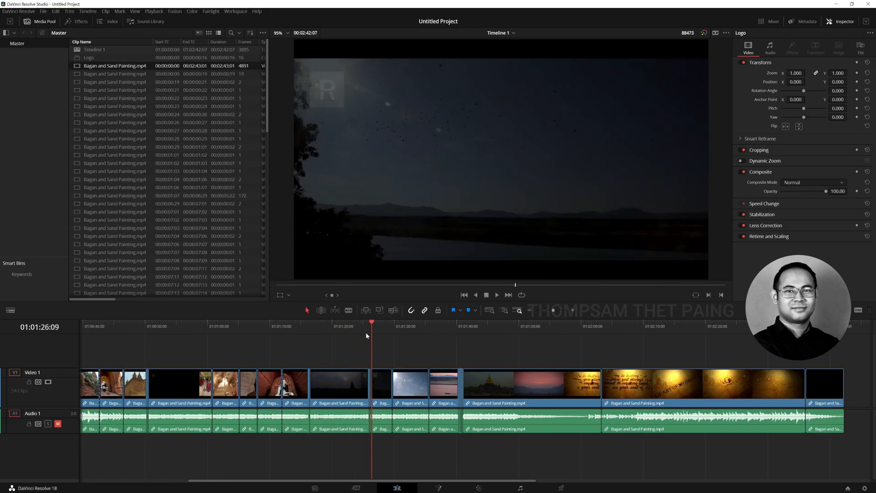
pyautogui.press('Left')
pyautogui.press('Left')
pyautogui.press('Left')
pyautogui.press('Left')
pyautogui.press('Left')
pyautogui.press('Left')
pyautogui.press('Left')
pyautogui.press('Left')
pyautogui.press('Left')
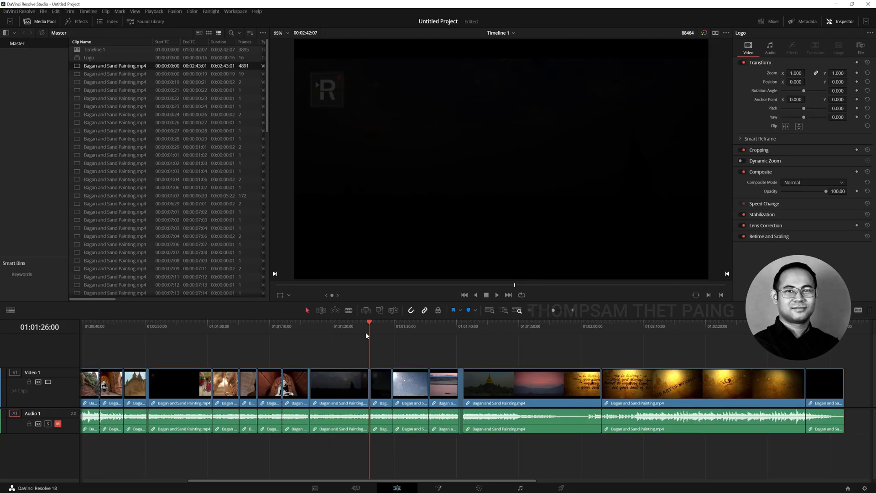
# Inspect frame by frame the very short dark clips between the sunset temple and river shots
pyautogui.press('Right')
pyautogui.hotkey('ctrl', '=')
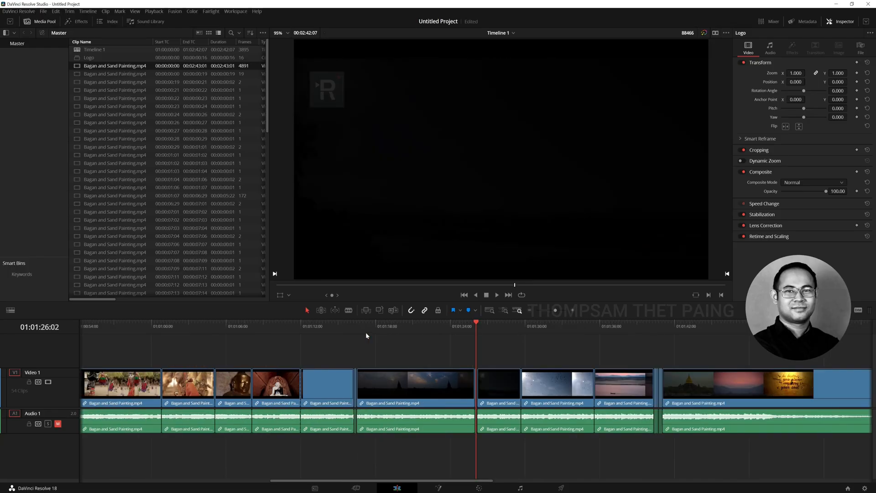
pyautogui.hotkey('ctrl', '=')
pyautogui.press('Right')
pyautogui.press('Right')
pyautogui.hotkey('ctrl', '=')
pyautogui.hotkey('ctrl', '=')
pyautogui.press('Right')
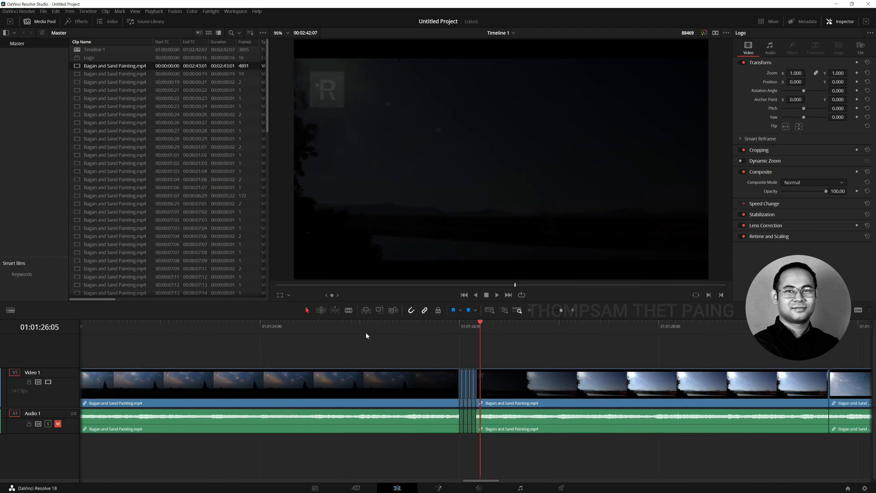
pyautogui.press('Left')
pyautogui.press('Left')
pyautogui.press('Left')
pyautogui.press('Left')
pyautogui.press('Left')
pyautogui.press('Left')
pyautogui.press('Left')
pyautogui.press('Left')
pyautogui.press('Left')
pyautogui.press('Left')
pyautogui.press('Left')
pyautogui.press('Right')
pyautogui.press('Right')
pyautogui.press('Right')
pyautogui.press('Right')
pyautogui.press('Right')
pyautogui.press('Right')
pyautogui.press('Right')
pyautogui.press('Right')
pyautogui.press('Right')
pyautogui.press('Right')
pyautogui.press('Left')
pyautogui.press('Left')
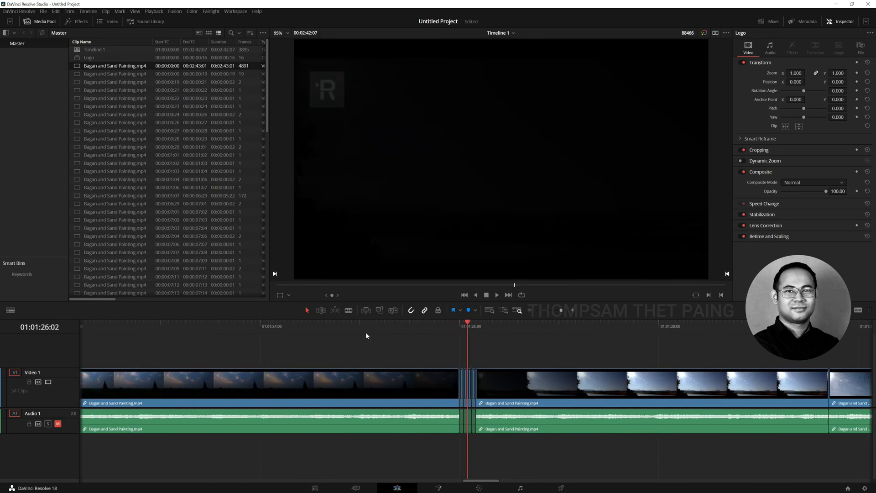
pyautogui.press('Left')
pyautogui.press('Left')
pyautogui.press('Left')
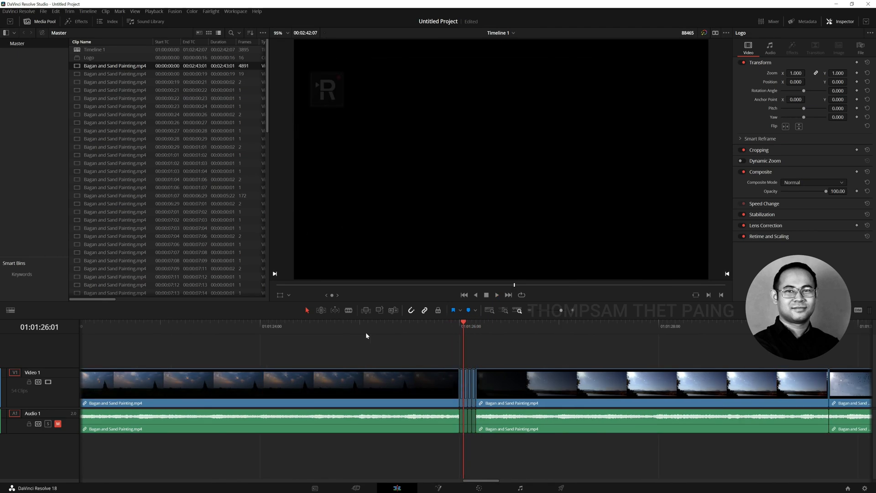
# Ripple delete the four very short dark clips between the sunset temple and river shots, and check the new join at 01:01:26:00
pyautogui.moveTo(461, 357); pyautogui.dragTo(475, 431)
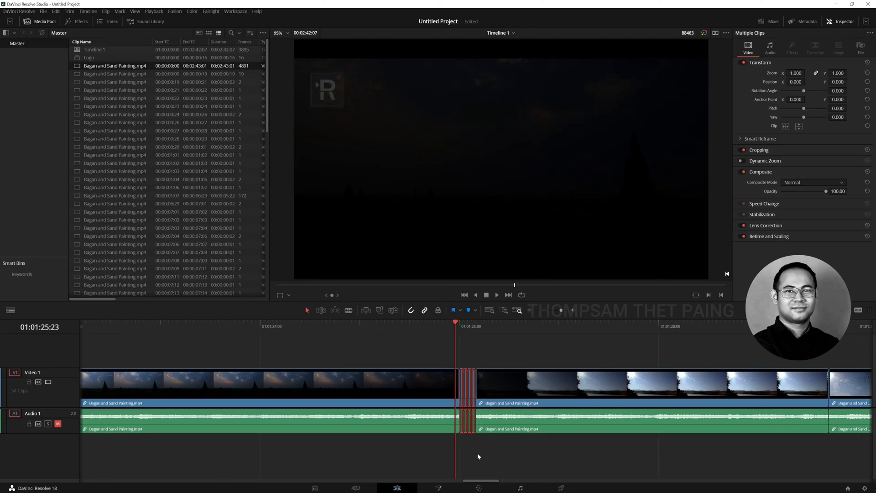
pyautogui.press('BackSpace')
pyautogui.press('BackSpace')
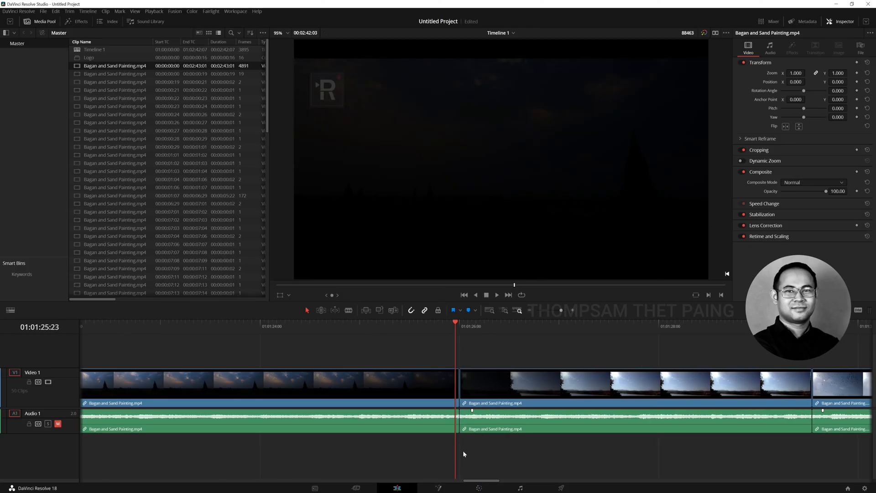
pyautogui.moveTo(470, 481); pyautogui.dragTo(459, 481)
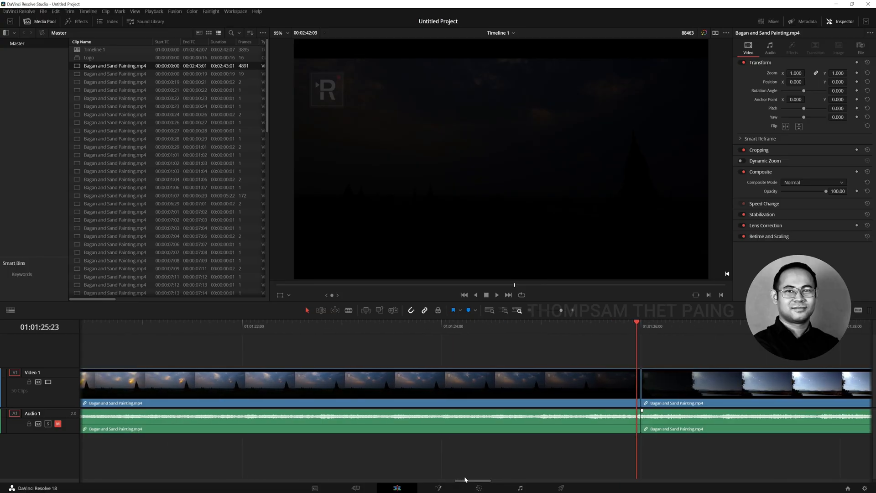
pyautogui.hotkey('ctrl', '-')
pyautogui.hotkey('ctrl', '-')
pyautogui.press('Right')
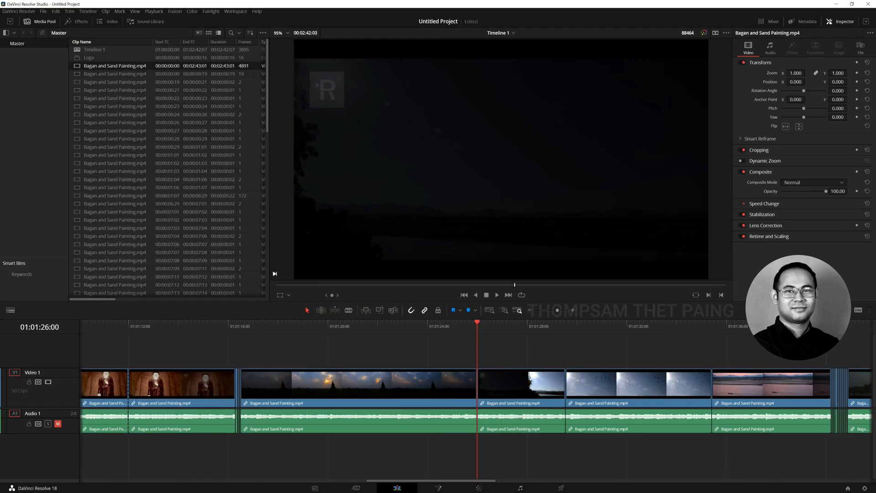
# Ripple delete the run of very short fade clips between the boat-on-the-river shot and the golden pagoda shot near 01:01:40:05
pyautogui.click(832, 327)
pyautogui.press('Right')
pyautogui.press('Right')
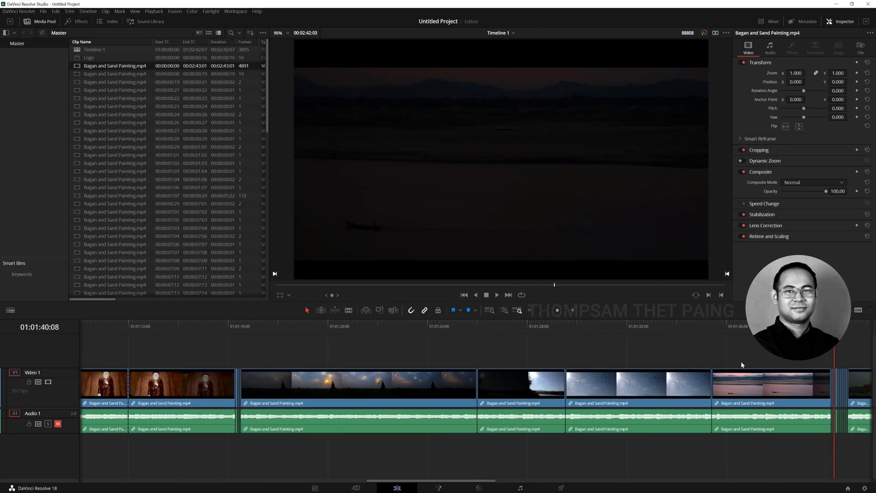
pyautogui.moveTo(491, 481); pyautogui.dragTo(565, 471)
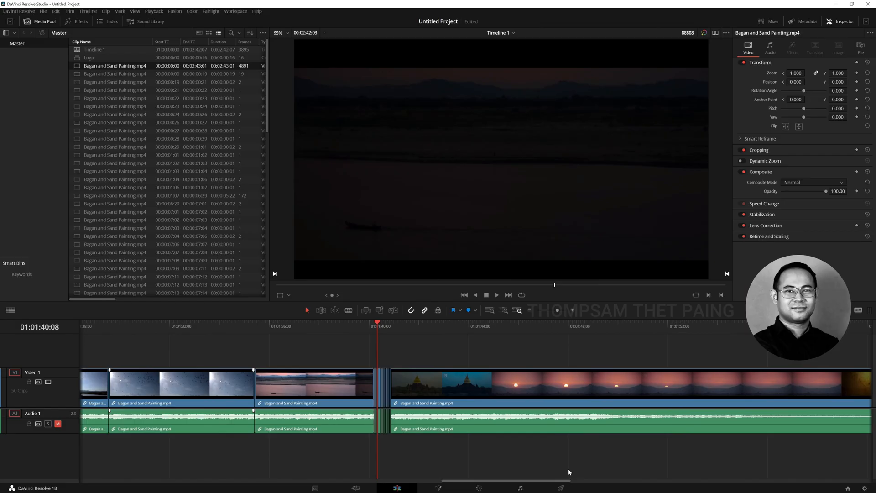
pyautogui.hotkey('ctrl', '=')
pyautogui.hotkey('ctrl', '=')
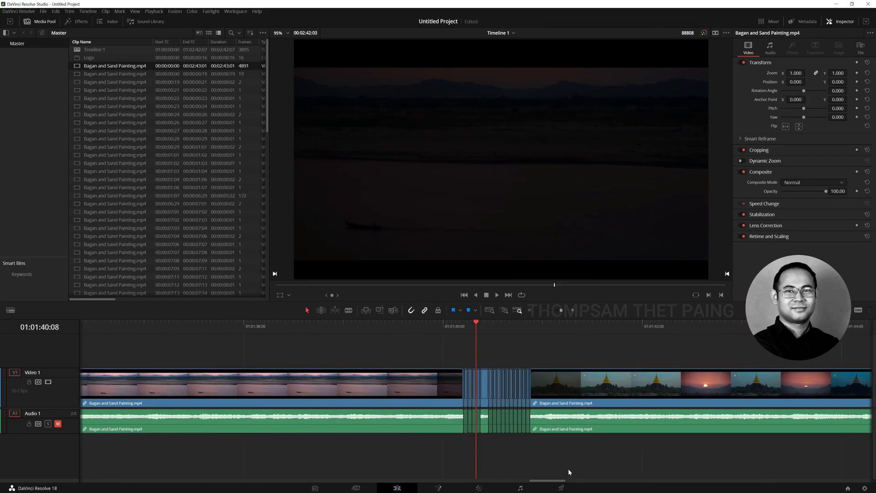
pyautogui.press('Right')
pyautogui.press('Right')
pyautogui.press('Right')
pyautogui.moveTo(463, 353); pyautogui.dragTo(484, 388)
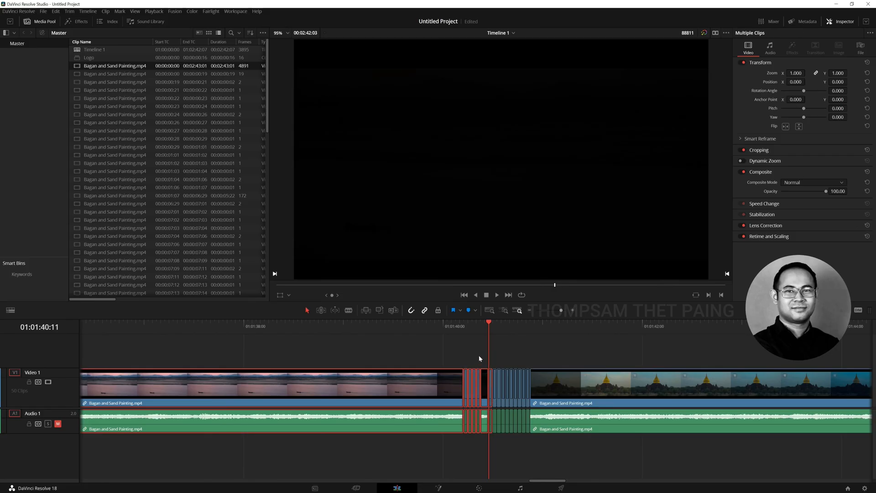
pyautogui.moveTo(467, 357); pyautogui.dragTo(528, 439)
pyautogui.press('BackSpace')
pyautogui.hotkey('ctrl', 'shift', ']')
pyautogui.hotkey('ctrl', 'shift', '[')
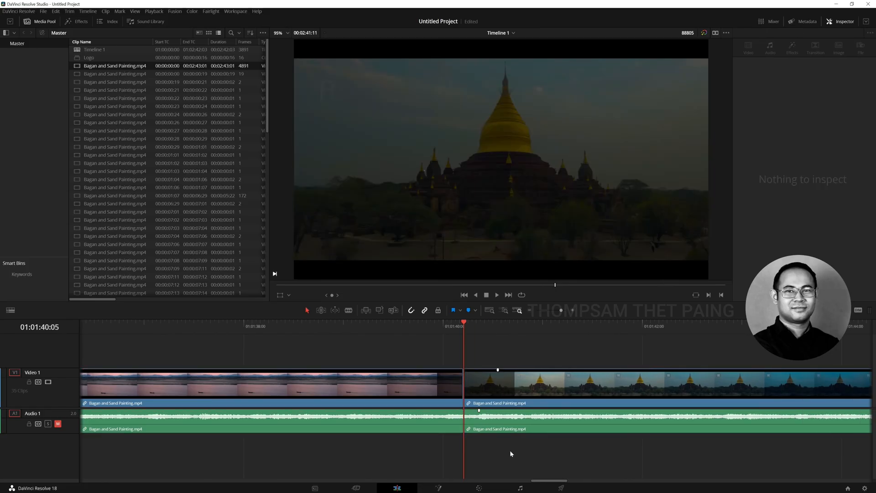
# Delete the sand painting clips that follow the long golden pagoda and sunset clip at the end of the timeline
pyautogui.press('Left')
pyautogui.press('Left')
pyautogui.press('Left')
pyautogui.hotkey('ctrl', '-')
pyautogui.hotkey('ctrl', '-')
pyautogui.hotkey('ctrl', '-')
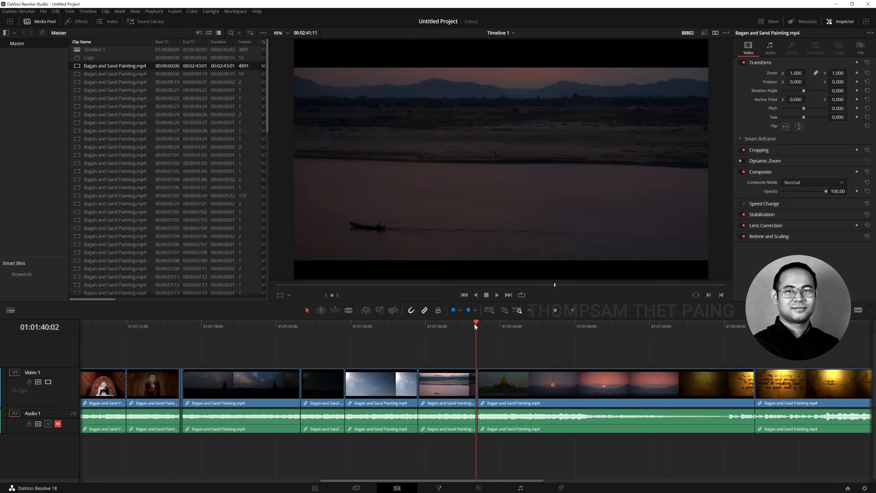
pyautogui.moveTo(663, 336); pyautogui.dragTo(857, 445)
pyautogui.press('BackSpace')
# Split the last clip at 01:01:59:06, where the picture is black, and delete the remainder after the cut
pyautogui.moveTo(594, 325); pyautogui.dragTo(597, 324)
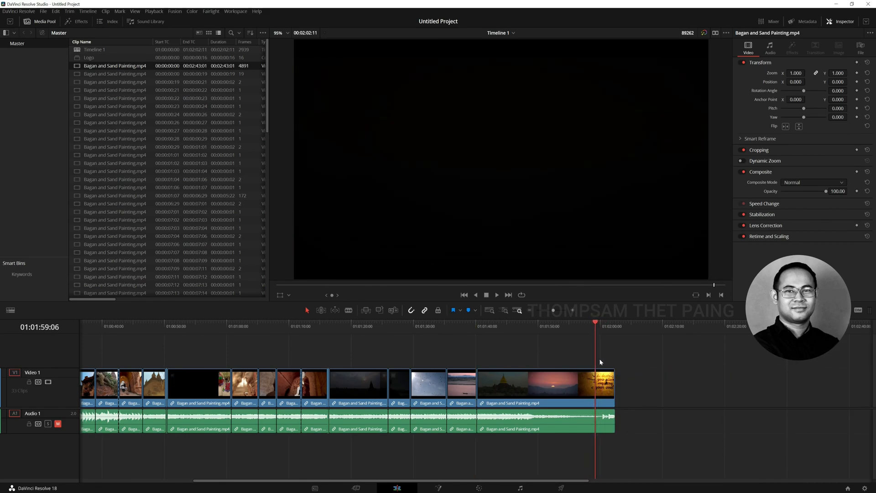
pyautogui.hotkey('ctrl', 'b')
pyautogui.moveTo(607, 353); pyautogui.dragTo(643, 434)
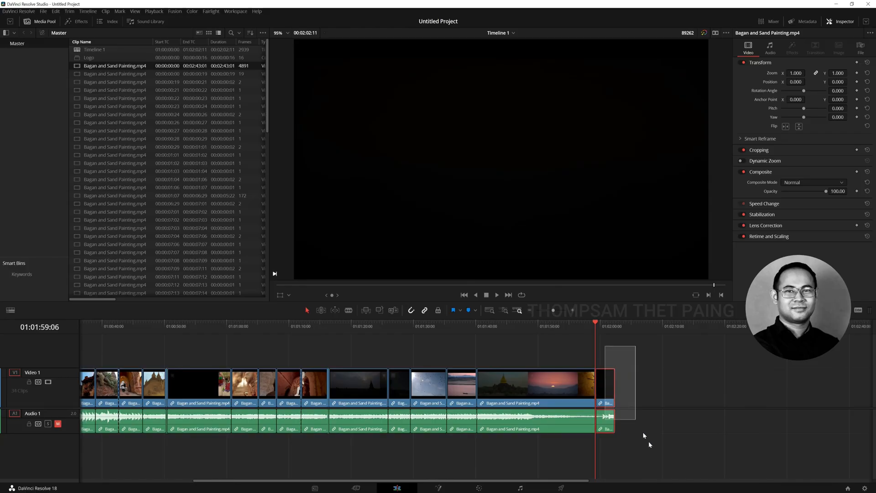
pyautogui.press('BackSpace')
# Review the remaining shots on the shortened timeline, from the last sunset clip back to the temple shot at 01:00:36:21
pyautogui.click(560, 324)
pyautogui.moveTo(560, 324); pyautogui.dragTo(402, 319)
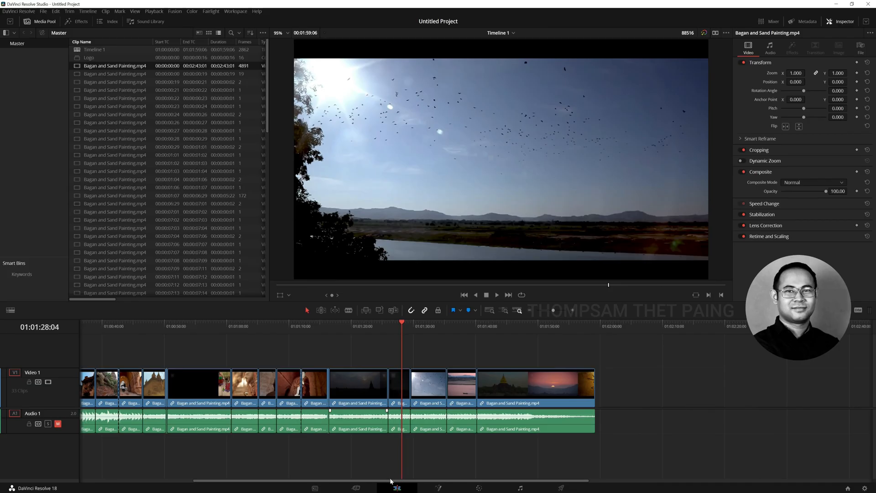
pyautogui.moveTo(393, 481); pyautogui.dragTo(265, 471)
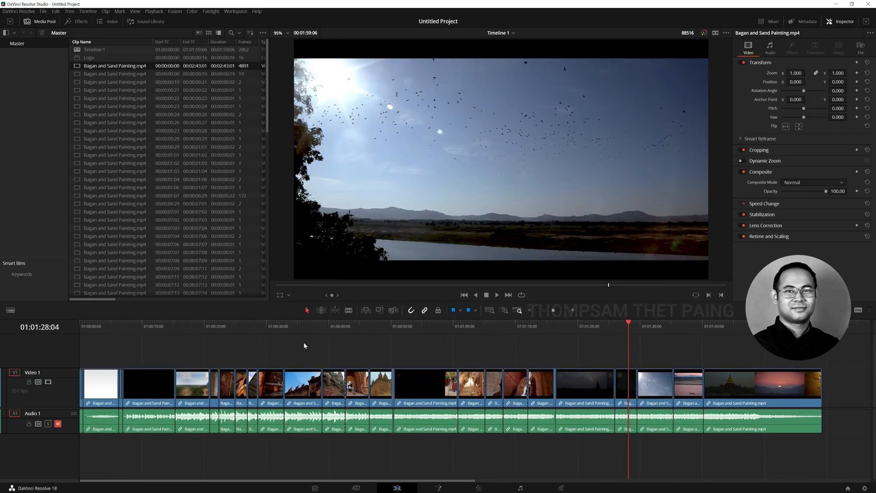
pyautogui.click(309, 327)
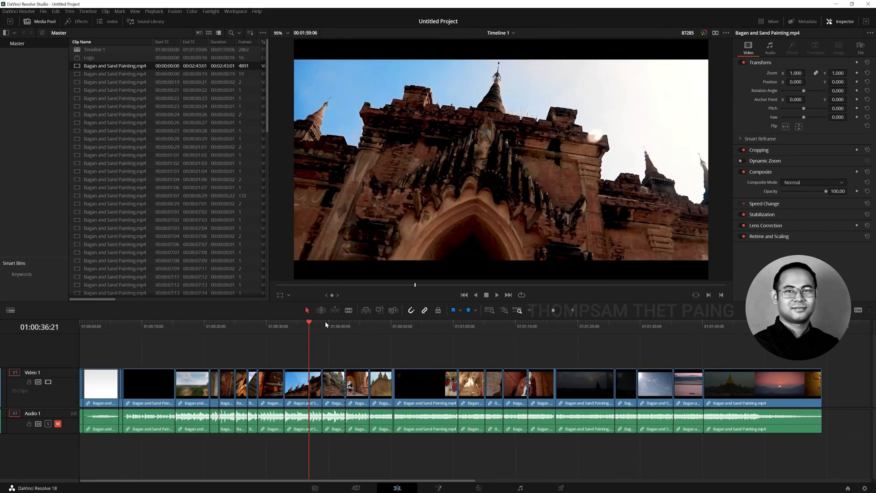